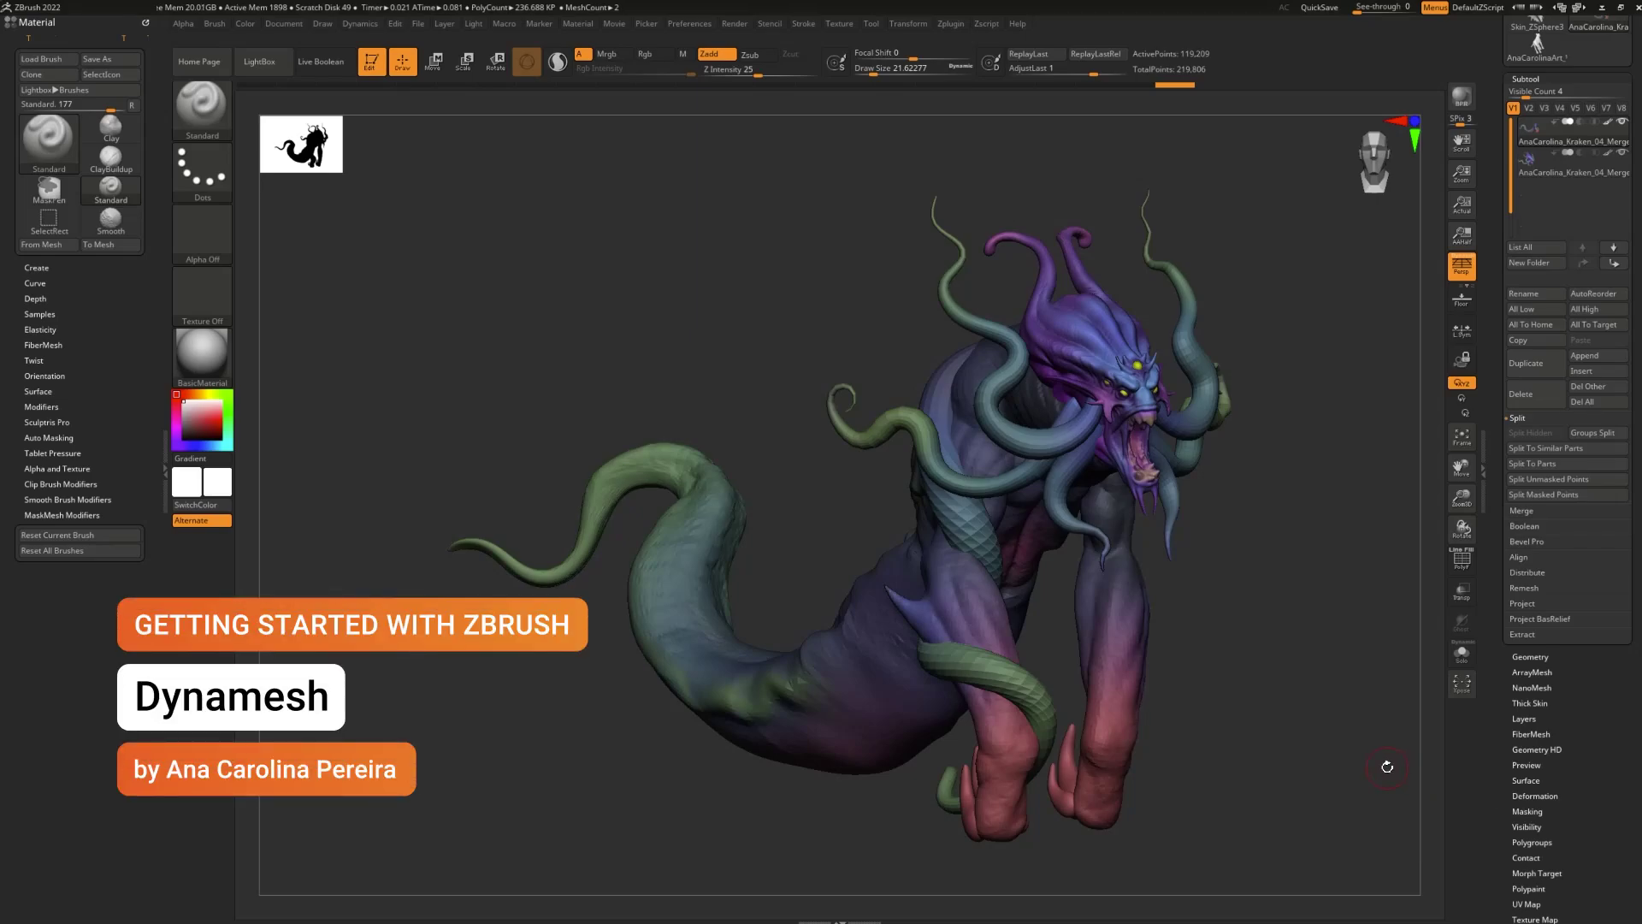
# Convert the creature's body to DynaMesh at a resolution of 552
pyautogui.moveTo(1377, 748)
pyautogui.mouseDown()
pyautogui.moveTo(1327, 722)
pyautogui.moveTo(1338, 708)
pyautogui.moveTo(1326, 722)
pyautogui.mouseUp()
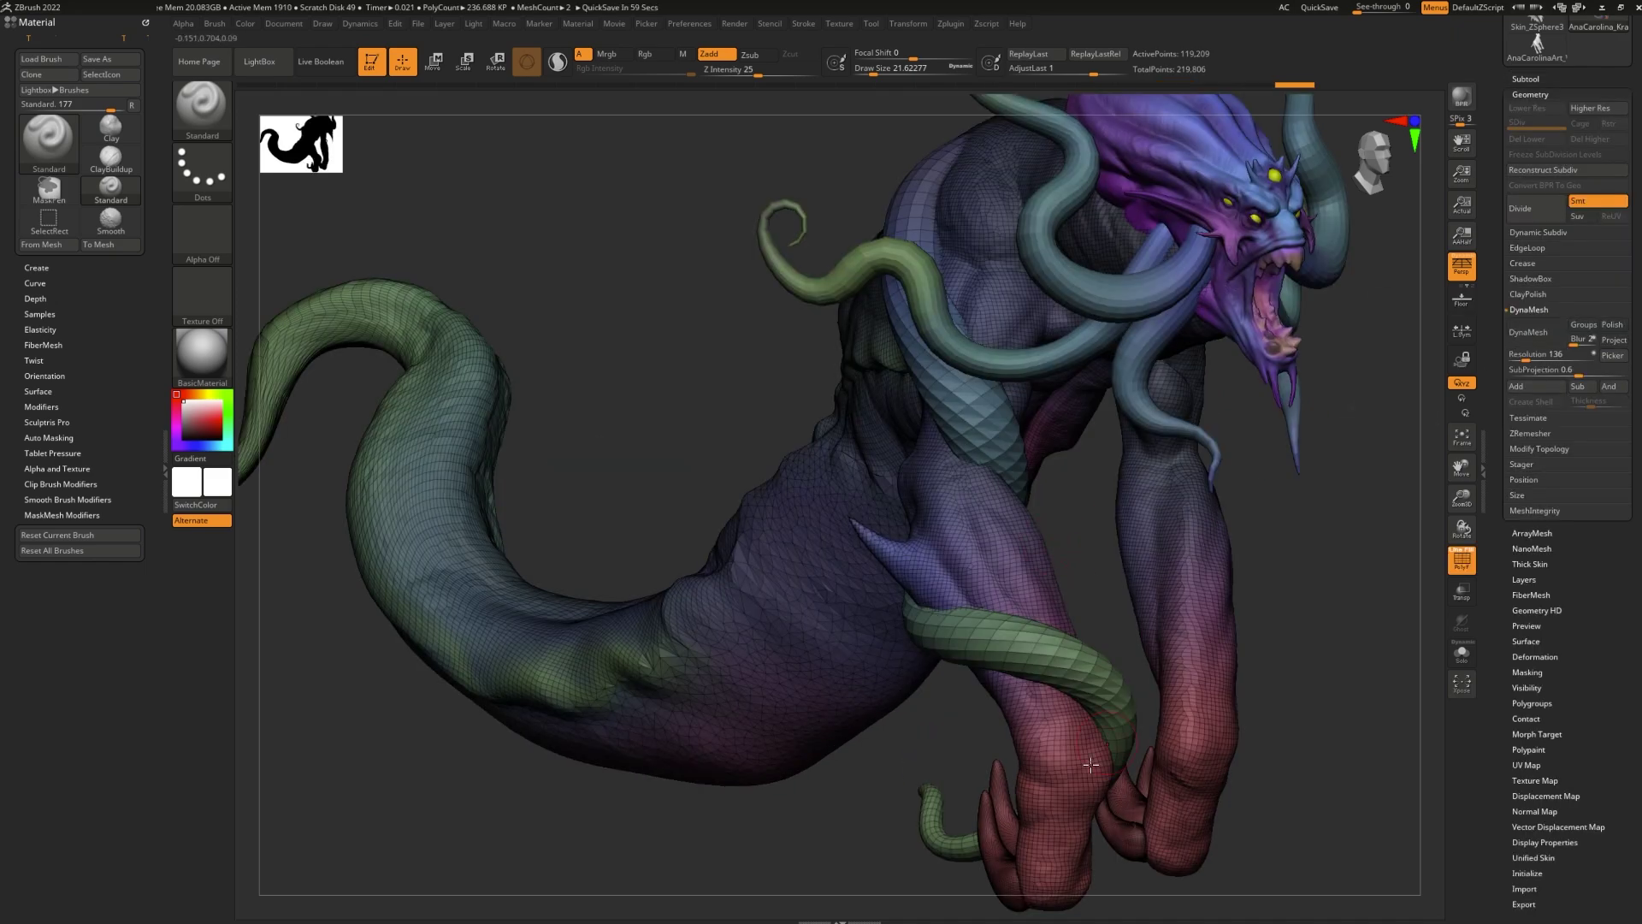
pyautogui.moveTo(620, 312); pyautogui.dragTo(604, 319)
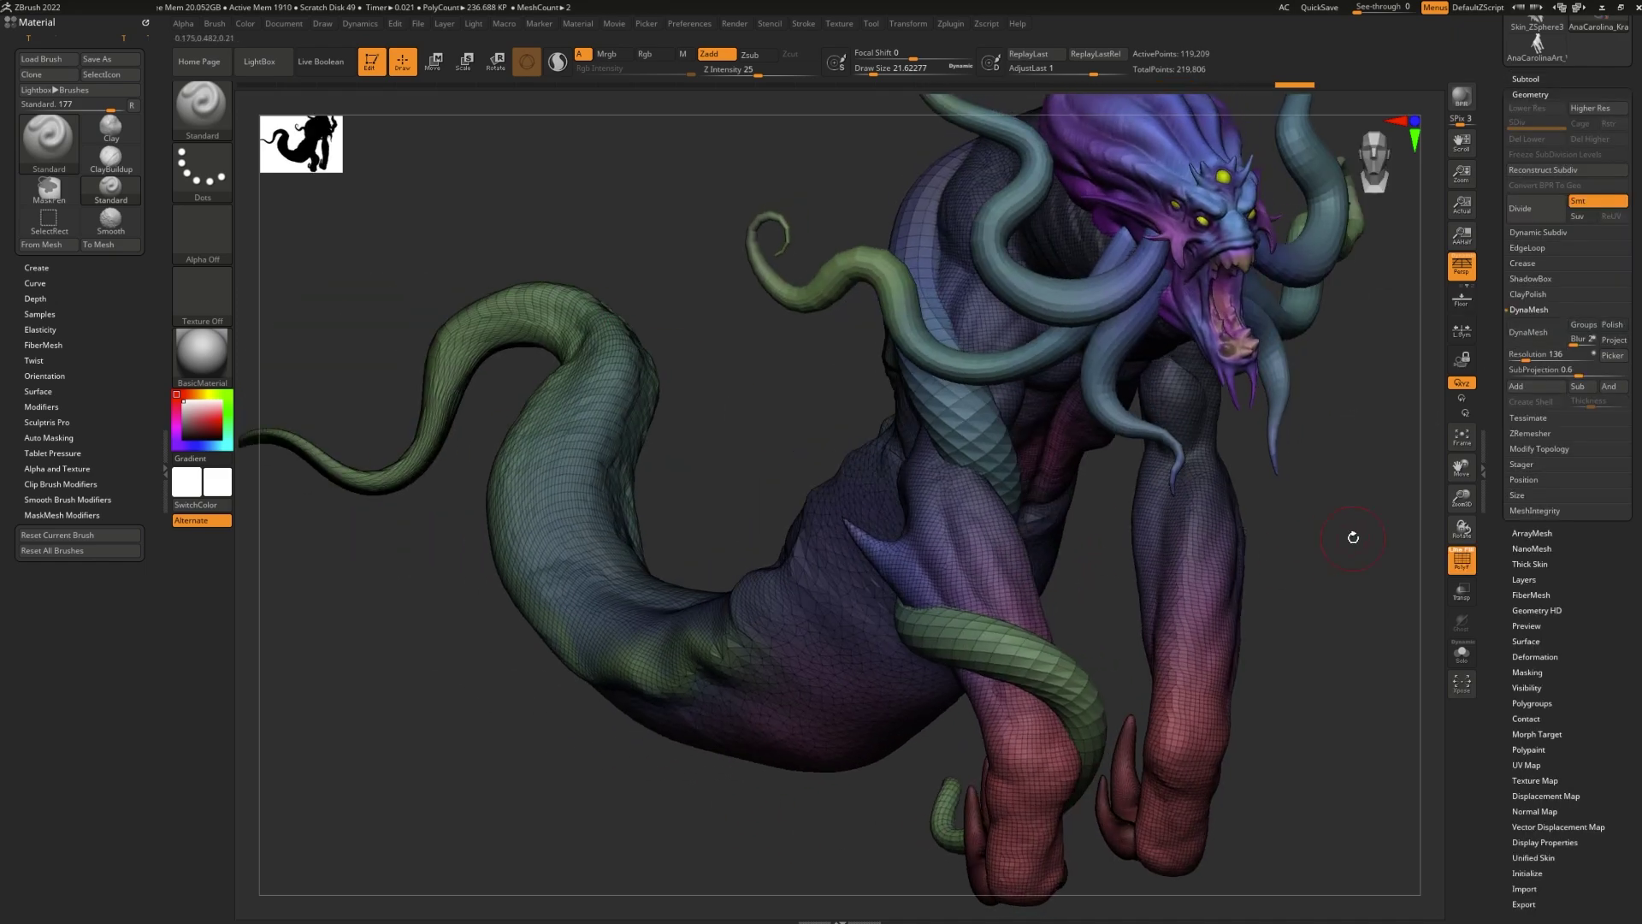
pyautogui.moveTo(1352, 535); pyautogui.dragTo(1362, 531)
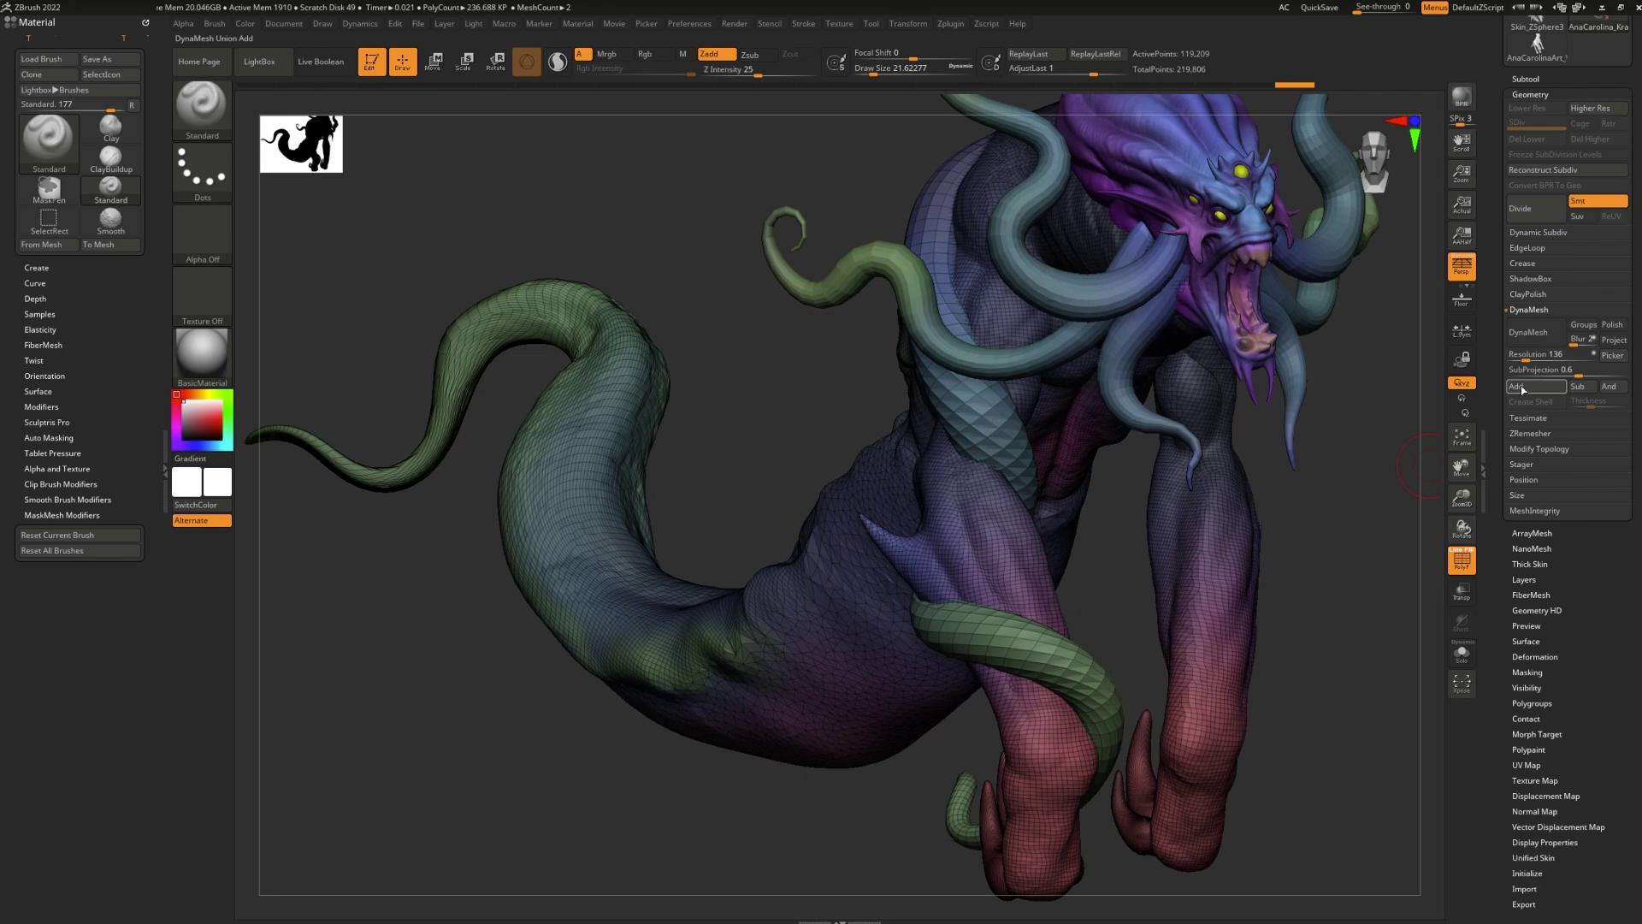
pyautogui.click(1538, 331)
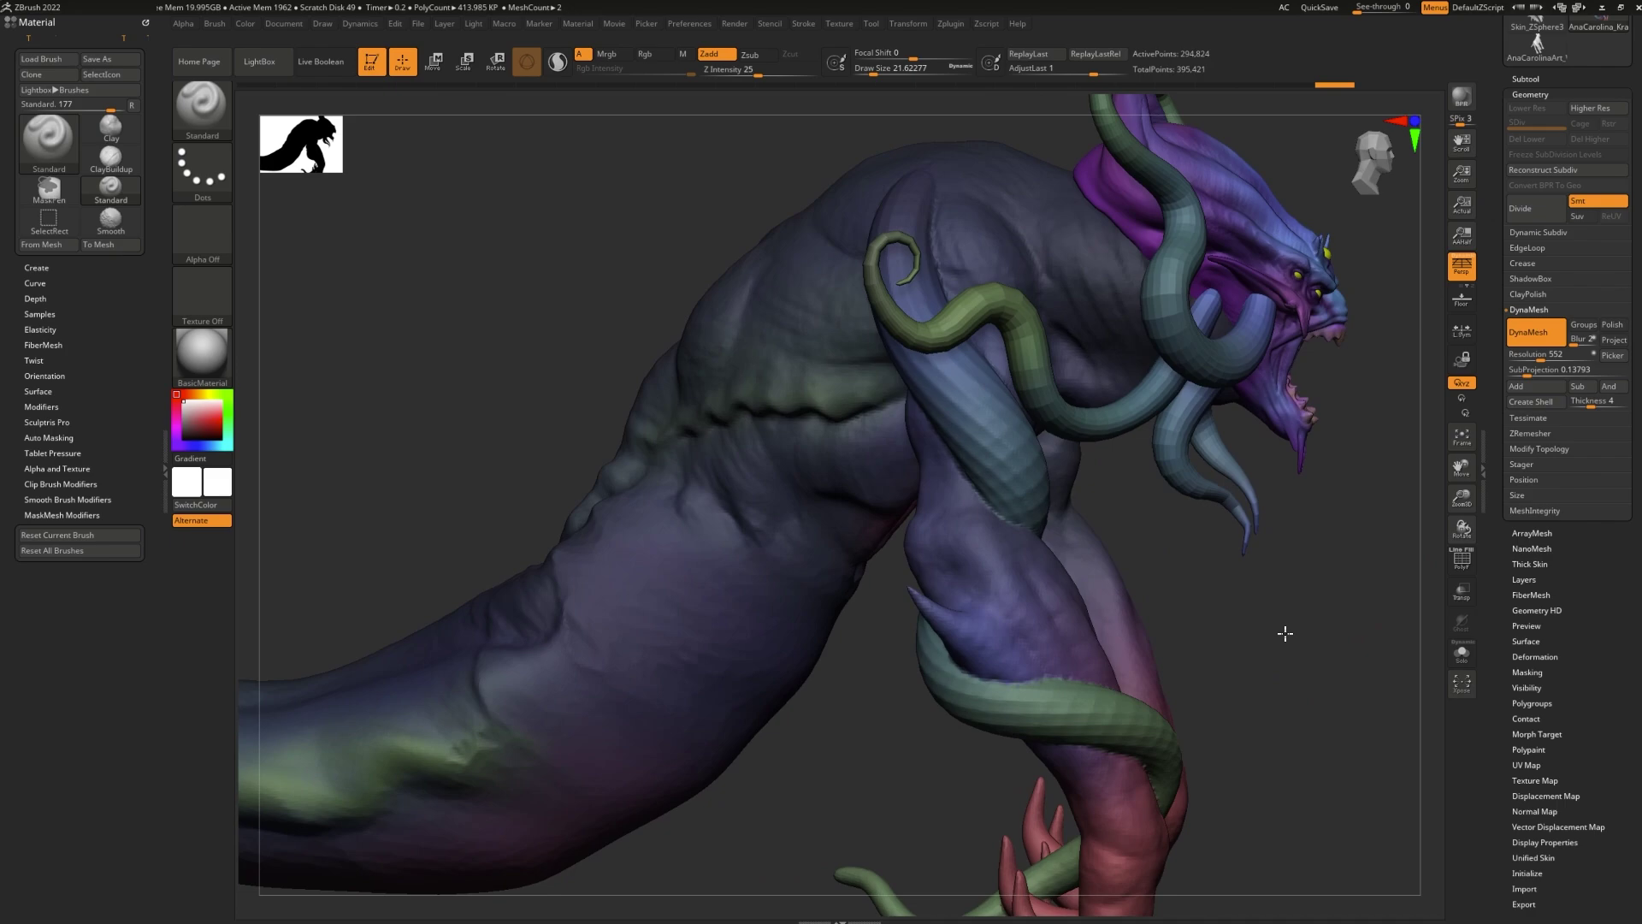
# Smooth the upper arm where the tentacle merges into it, using a draw size of about 108
pyautogui.keyDown('ctrl'); pyautogui.moveTo(1284, 632); pyautogui.dragTo(1163, 568, button='right'); pyautogui.keyUp('ctrl')
pyautogui.press('space')
pyautogui.click(1093, 491)
pyautogui.moveTo(855, 496)
pyautogui.keyDown('shift'); pyautogui.mouseDown()
pyautogui.moveTo(916, 425)
pyautogui.moveTo(996, 647)
pyautogui.mouseUp(); pyautogui.keyUp('shift')
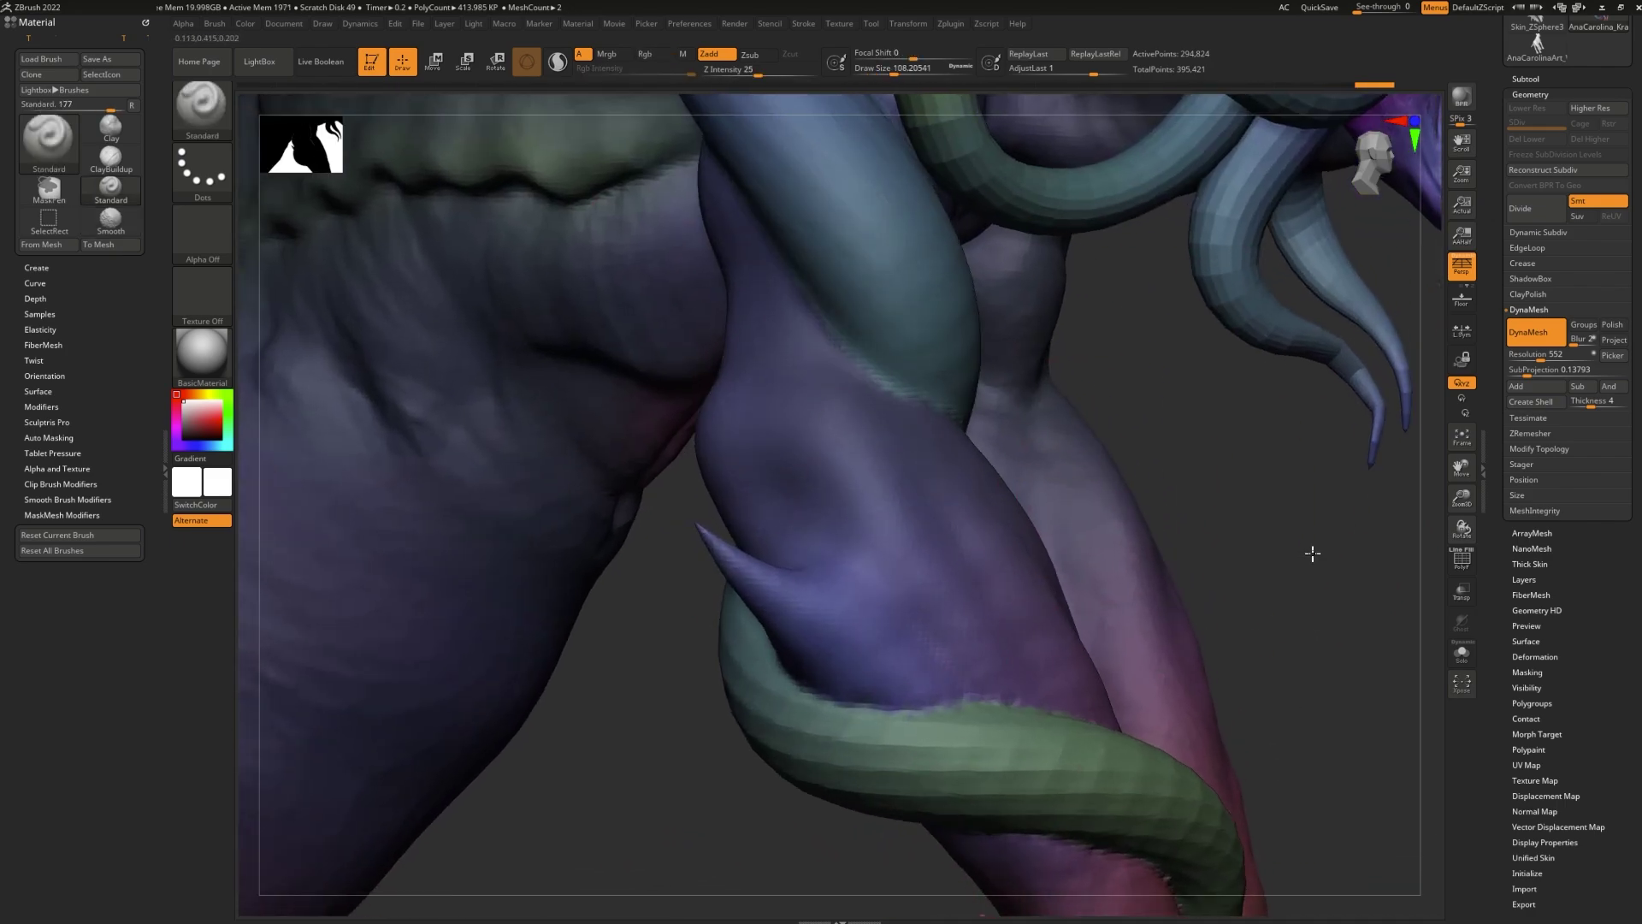
pyautogui.moveTo(1313, 553)
pyautogui.mouseDown()
pyautogui.moveTo(1331, 557)
pyautogui.moveTo(1298, 557)
pyautogui.mouseUp()
pyautogui.keyDown('ctrl'); pyautogui.moveTo(1330, 664); pyautogui.dragTo(1270, 678, button='right'); pyautogui.keyUp('ctrl')
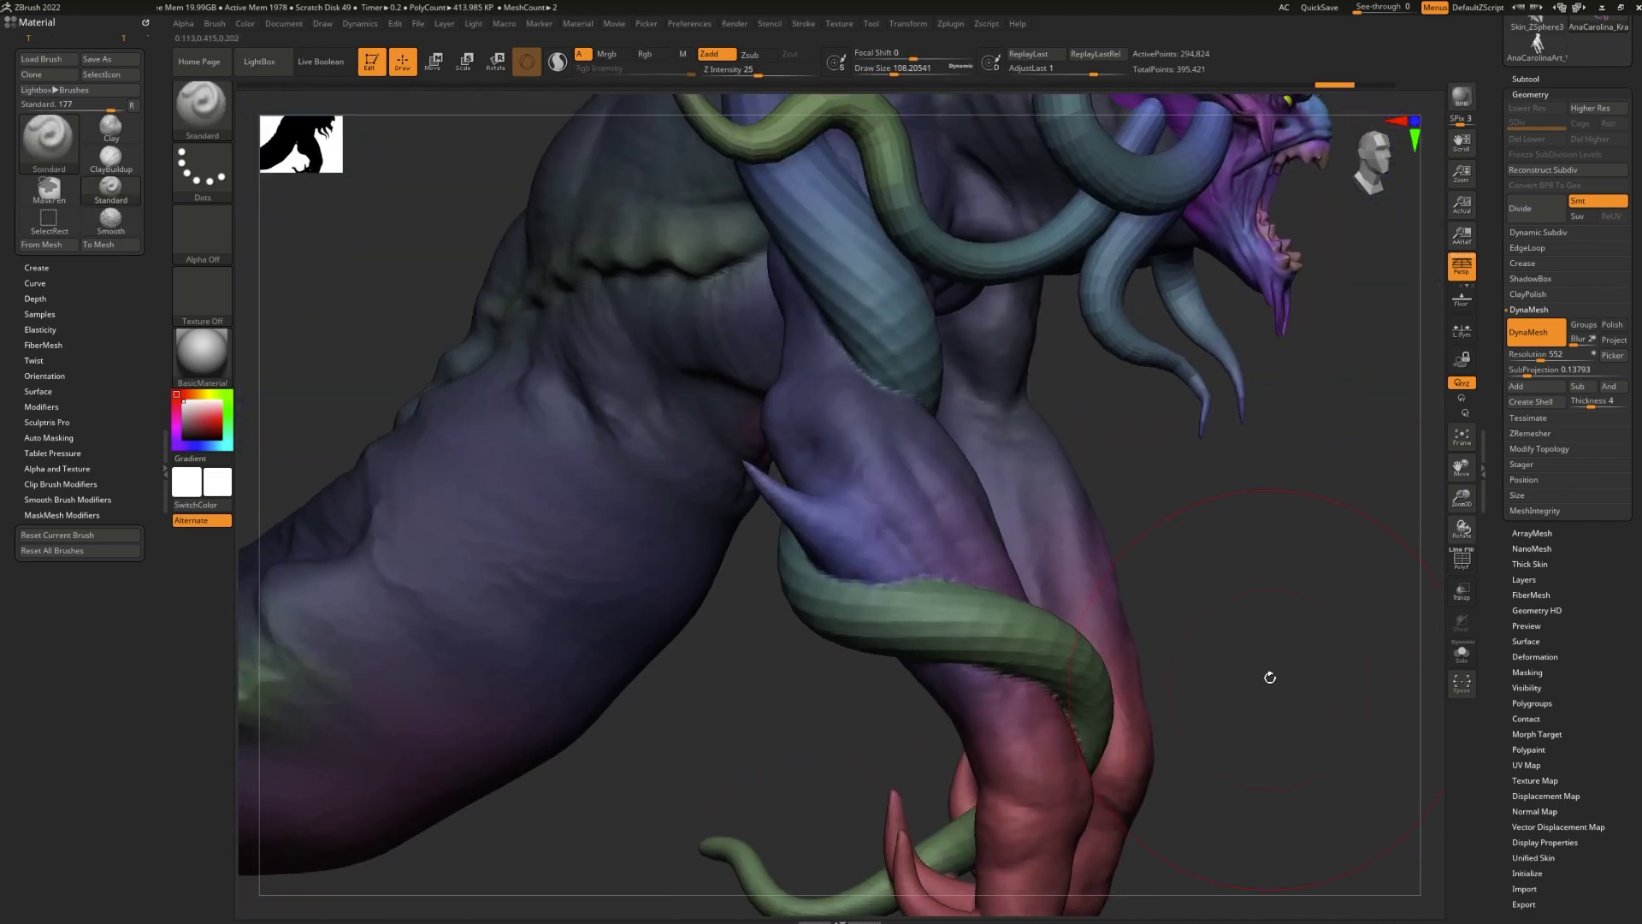
pyautogui.moveTo(1270, 677); pyautogui.dragTo(1295, 776)
pyautogui.moveTo(1350, 579)
pyautogui.mouseDown()
pyautogui.moveTo(1320, 561)
pyautogui.moveTo(1338, 649)
pyautogui.moveTo(1206, 569)
pyautogui.moveTo(1106, 537)
pyautogui.mouseUp()
# Show the body's wireframe and pull a long curved spike out of the upper arm with the Move brush at draw size about 46
pyautogui.press('space')
pyautogui.hotkey('shift', 'f')
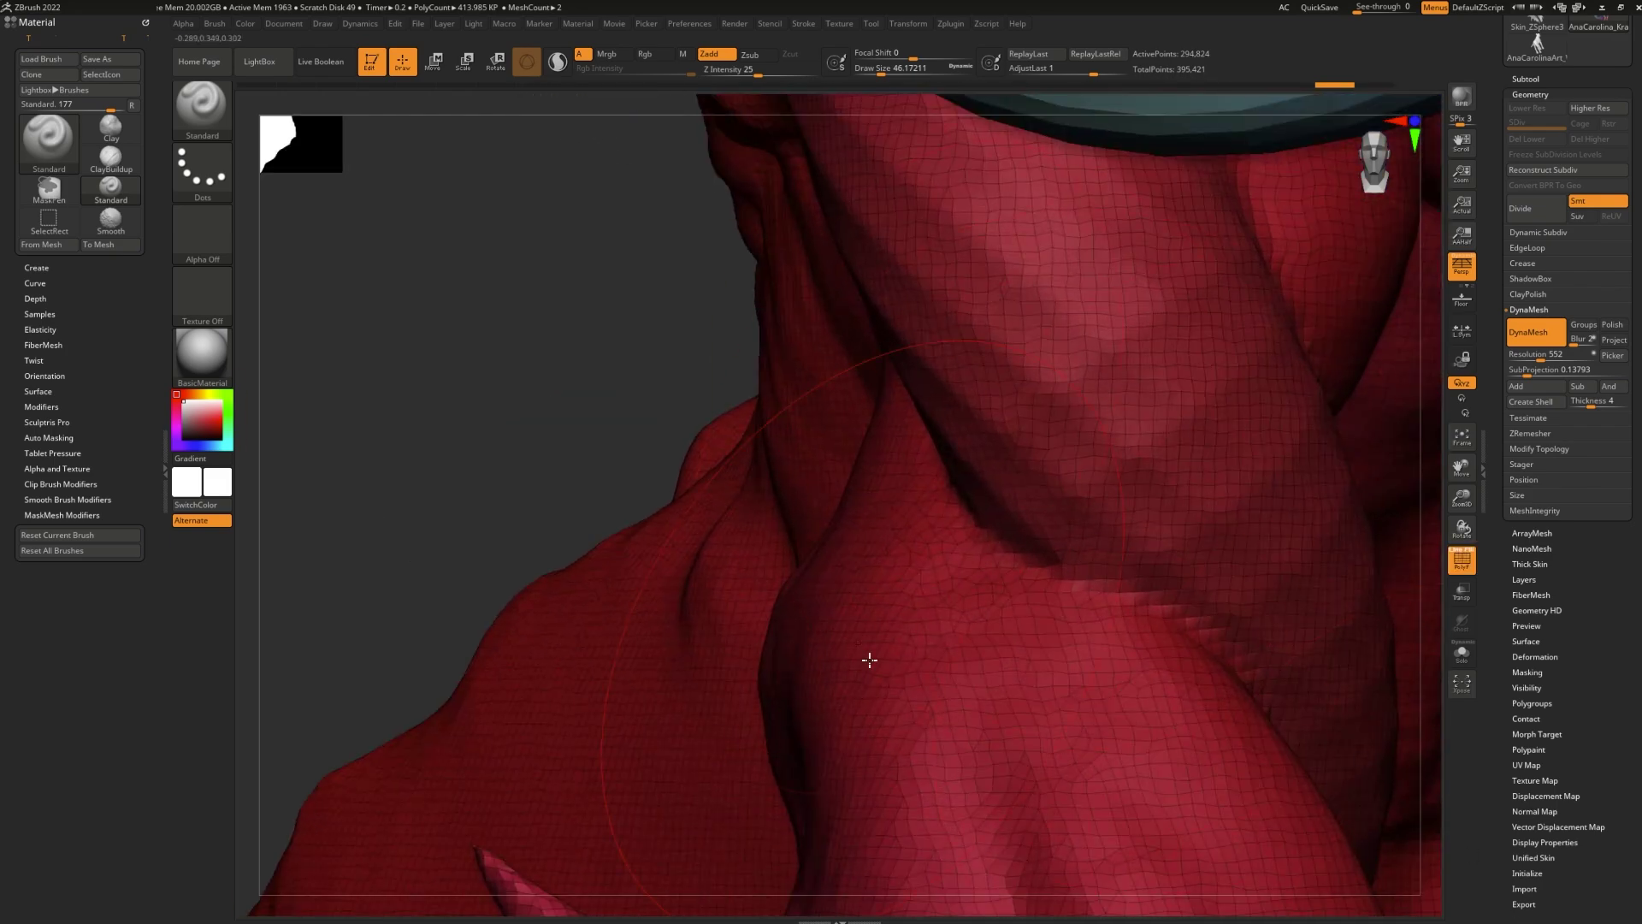
pyautogui.press('b')
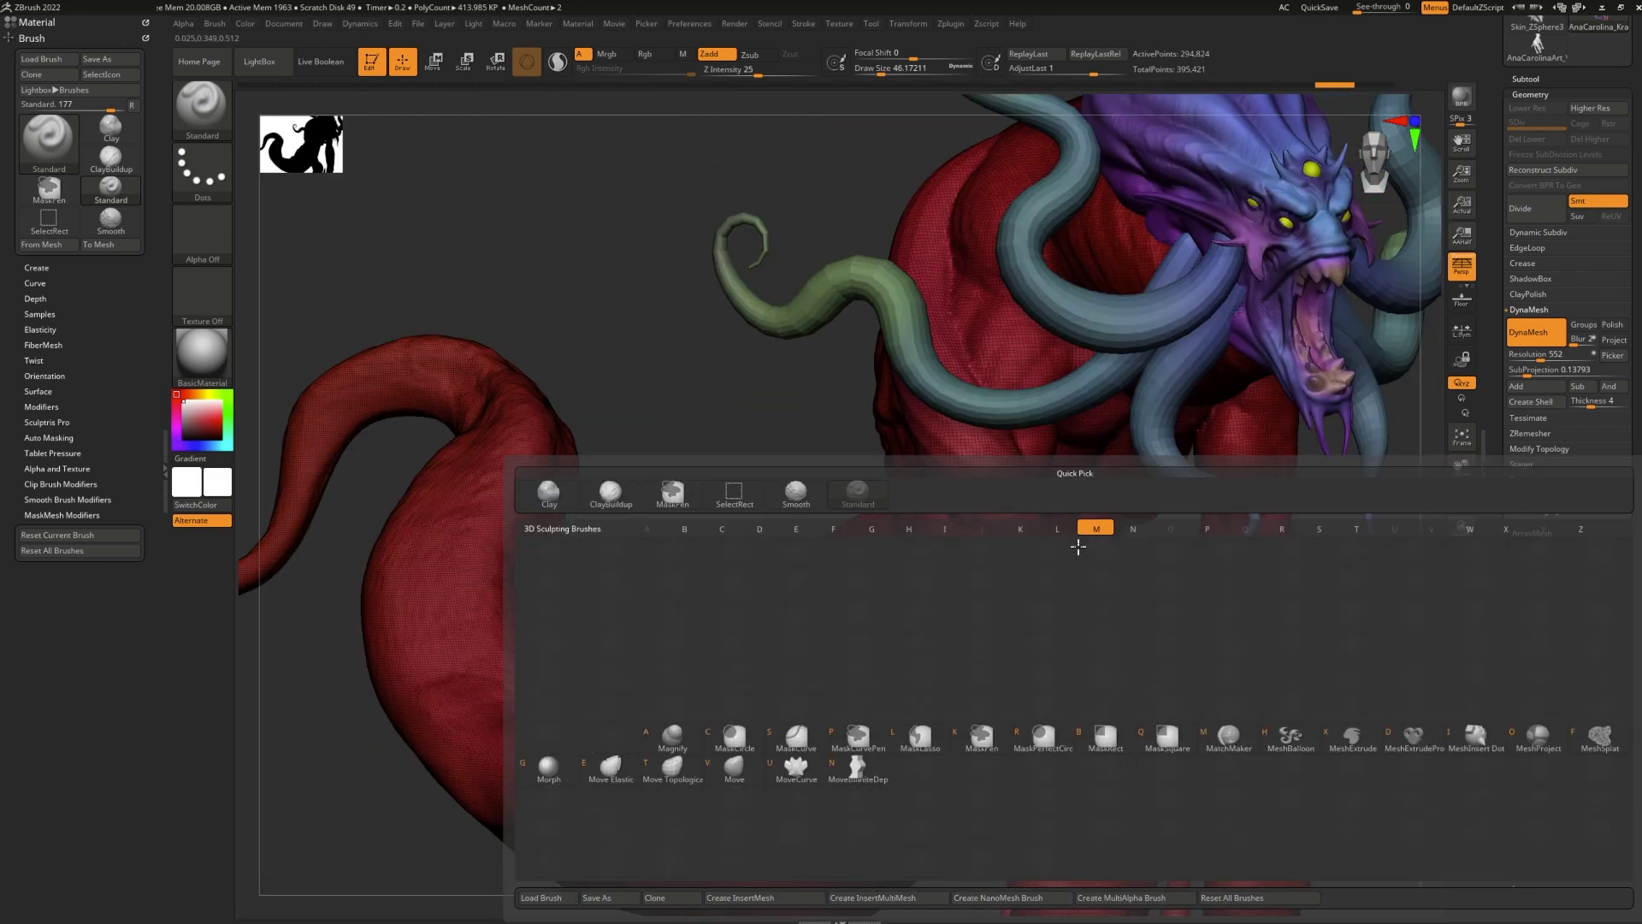
pyautogui.press('m')
pyautogui.press('v')
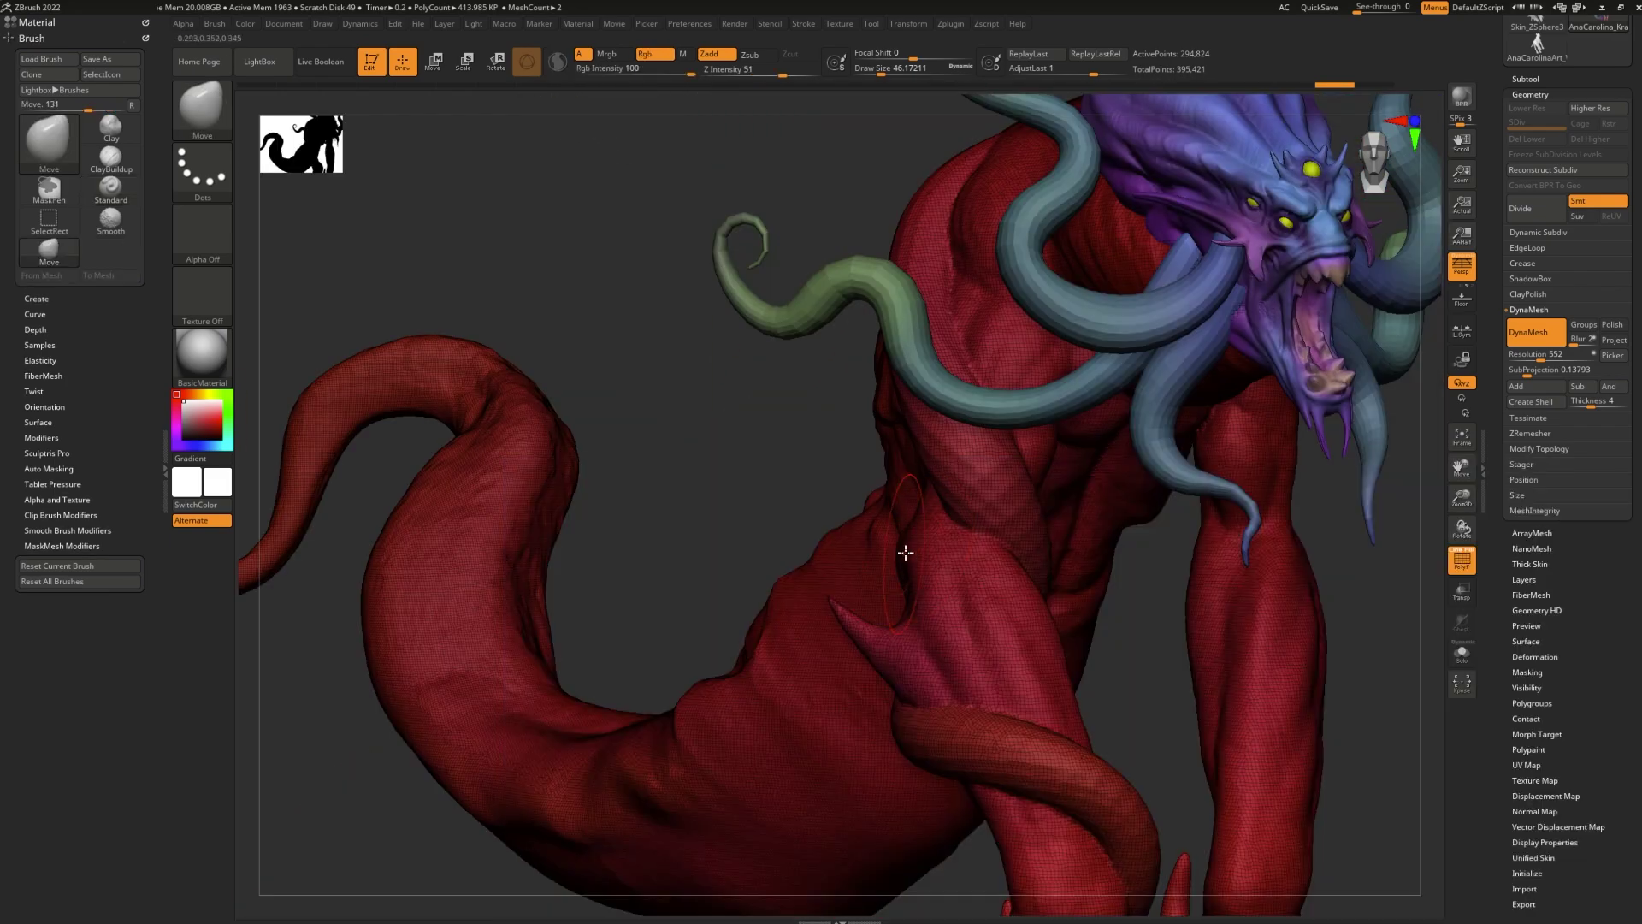
pyautogui.hotkey('ctrl', 'z')
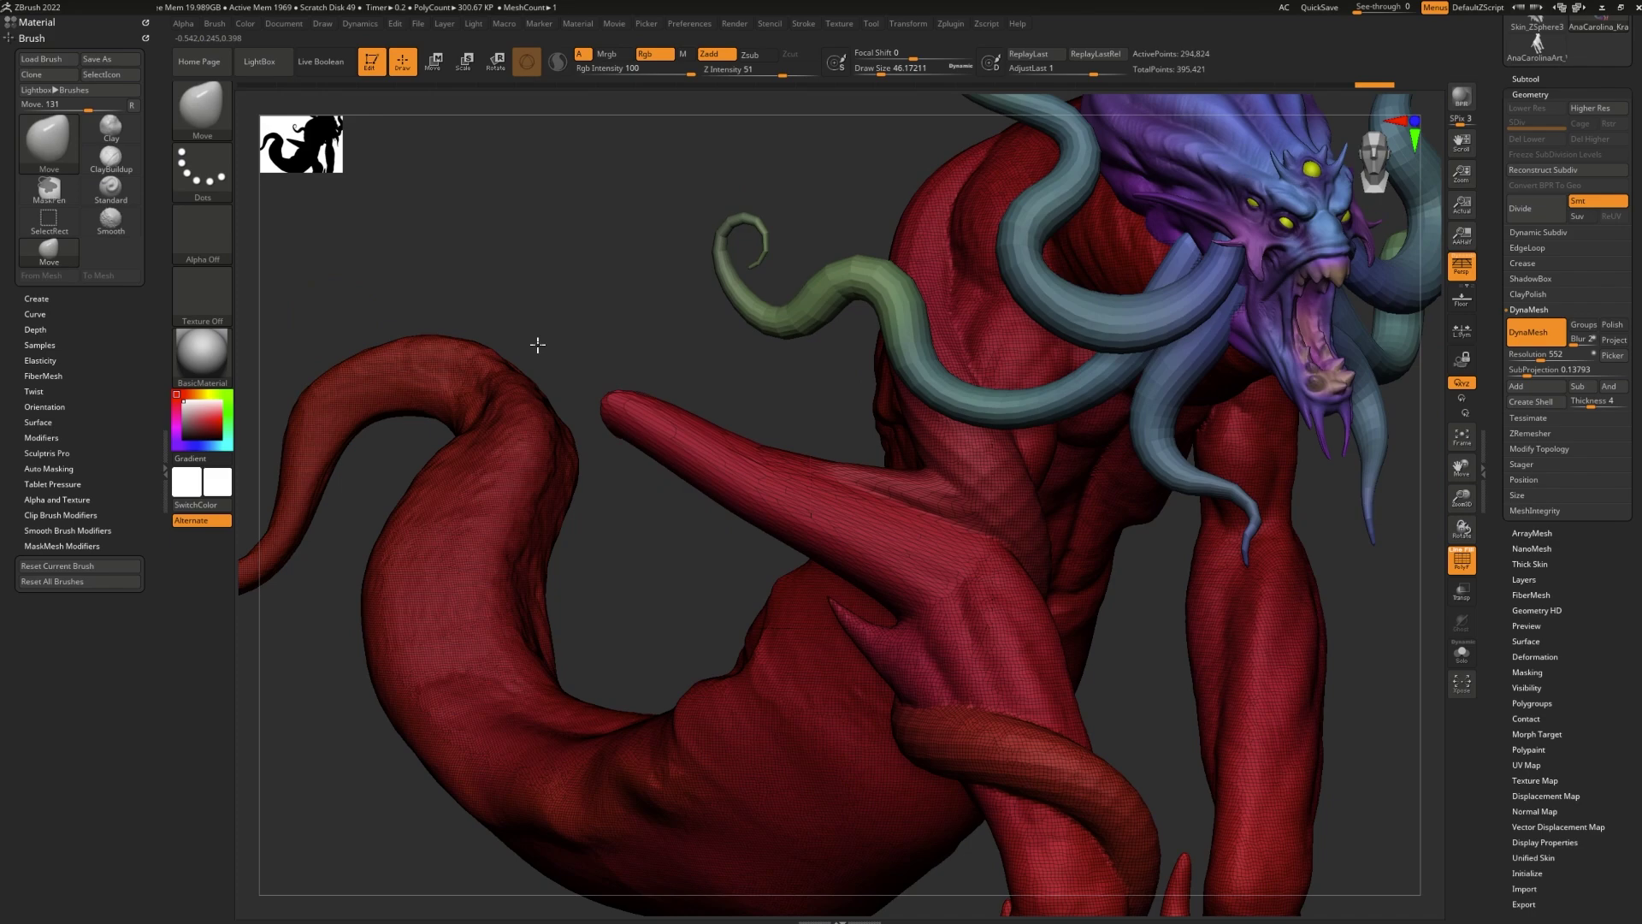
pyautogui.moveTo(630, 433); pyautogui.dragTo(426, 214)
pyautogui.moveTo(534, 320); pyautogui.dragTo(689, 488)
pyautogui.keyDown('alt'); pyautogui.moveTo(660, 557); pyautogui.dragTo(701, 748); pyautogui.keyUp('alt')
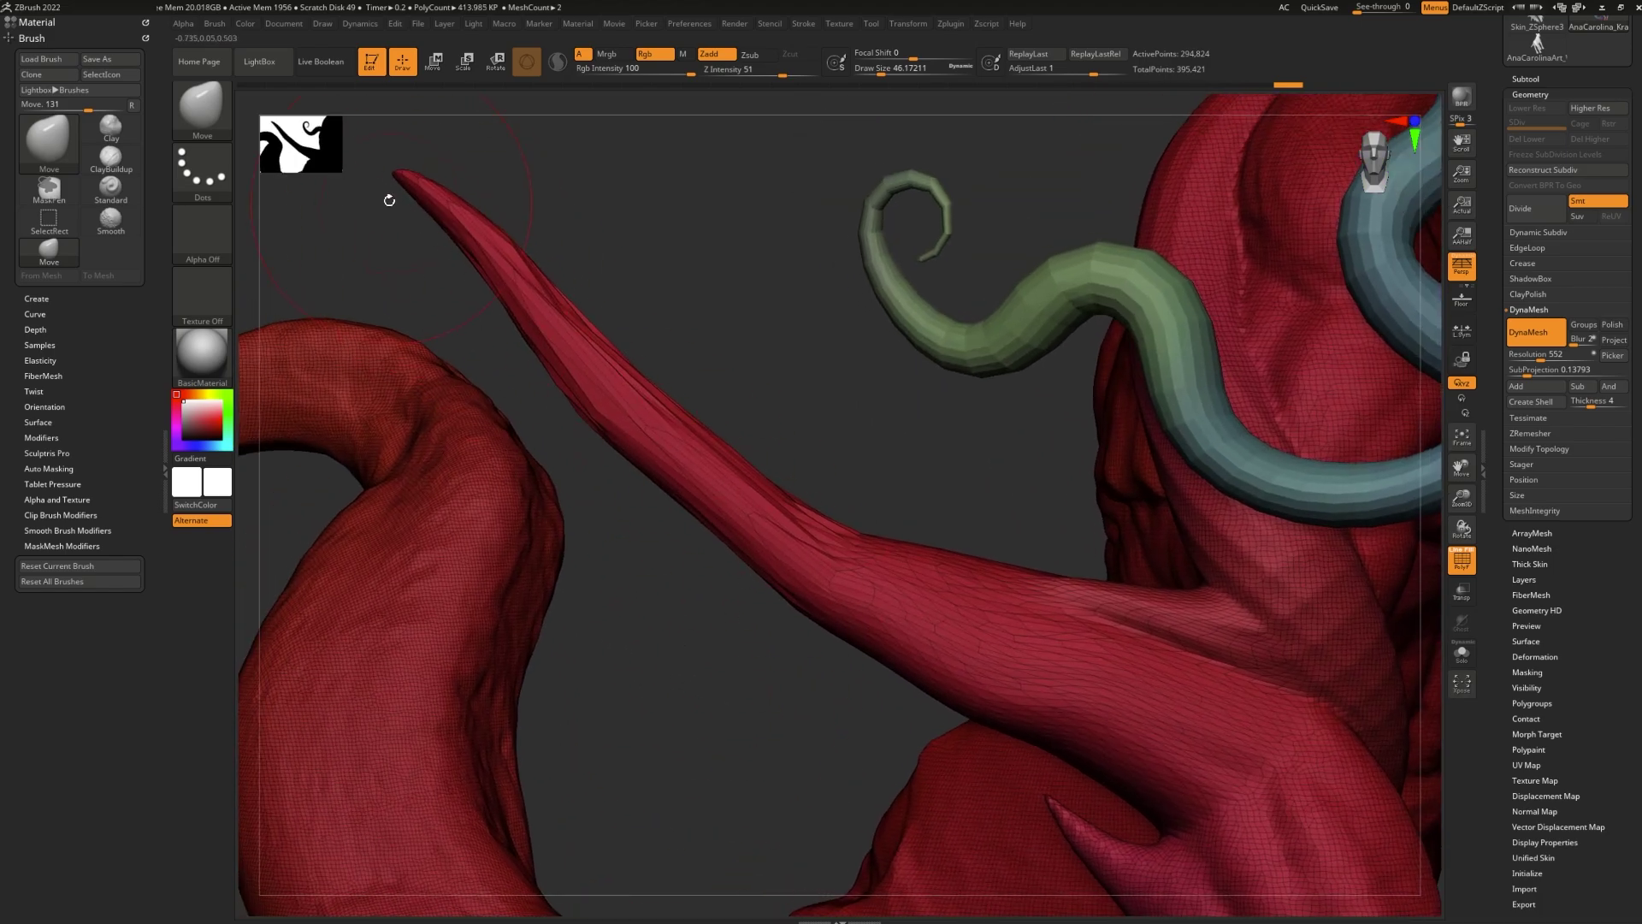
# Remesh the body with DynaMesh at resolution 552 to redistribute the polygons on the stretched spike
pyautogui.moveTo(590, 420)
pyautogui.mouseDown()
pyautogui.moveTo(564, 469)
pyautogui.moveTo(596, 433)
pyautogui.moveTo(583, 444)
pyautogui.moveTo(585, 420)
pyautogui.mouseUp()
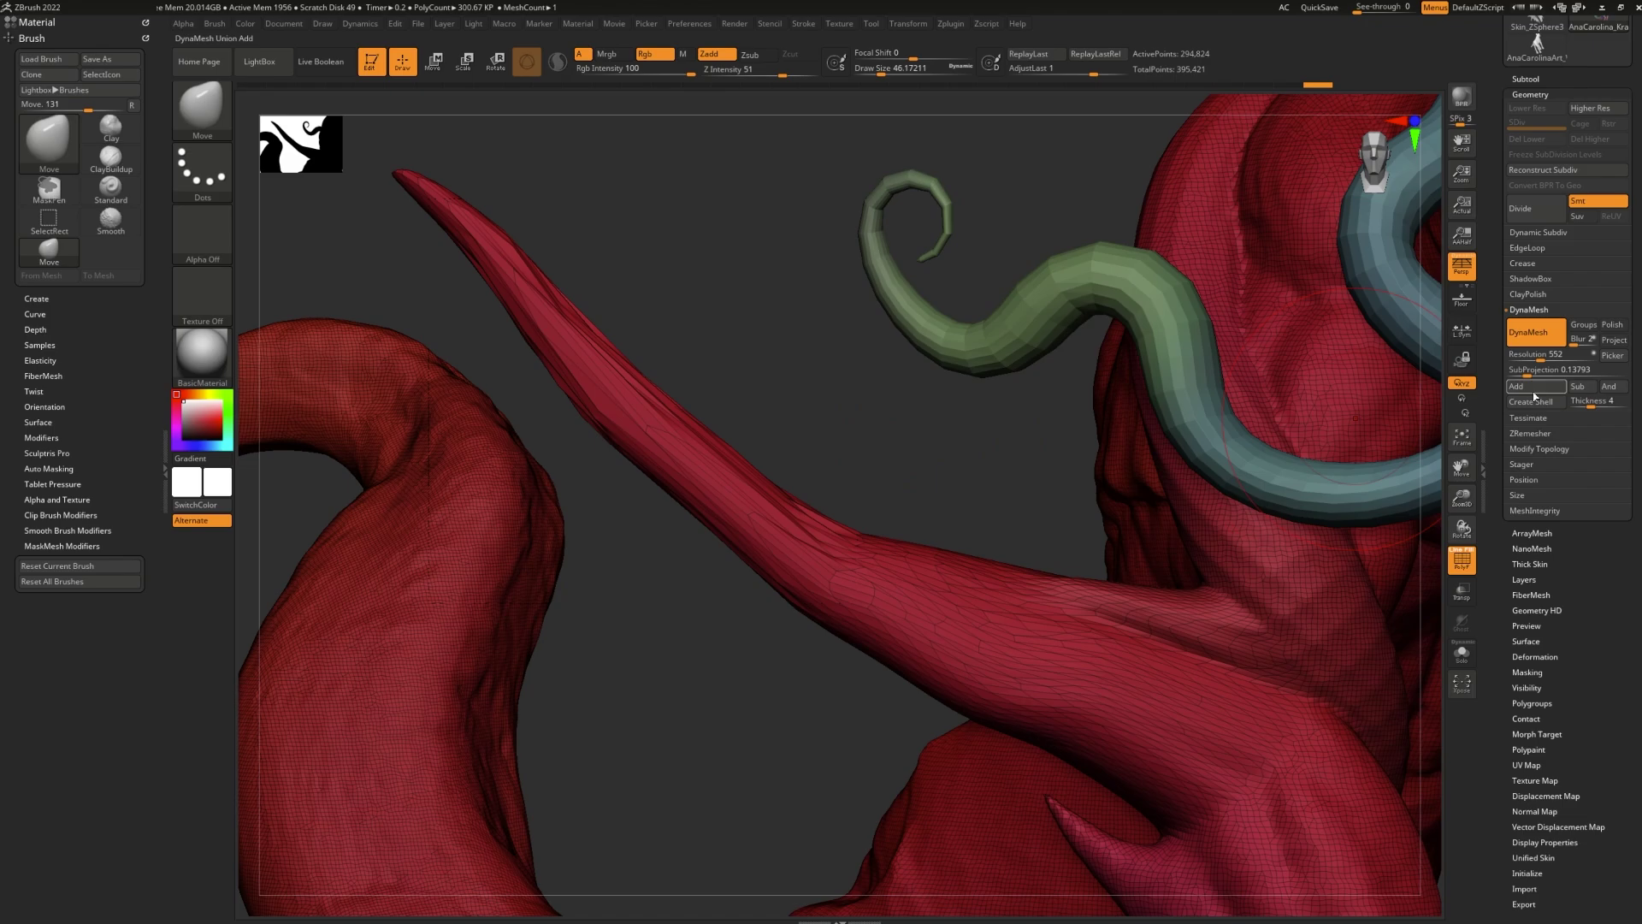
pyautogui.keyDown('ctrl'); pyautogui.moveTo(940, 467); pyautogui.dragTo(1087, 561); pyautogui.keyUp('ctrl')
pyautogui.keyDown('ctrl'); pyautogui.click(1086, 561); pyautogui.keyUp('ctrl')
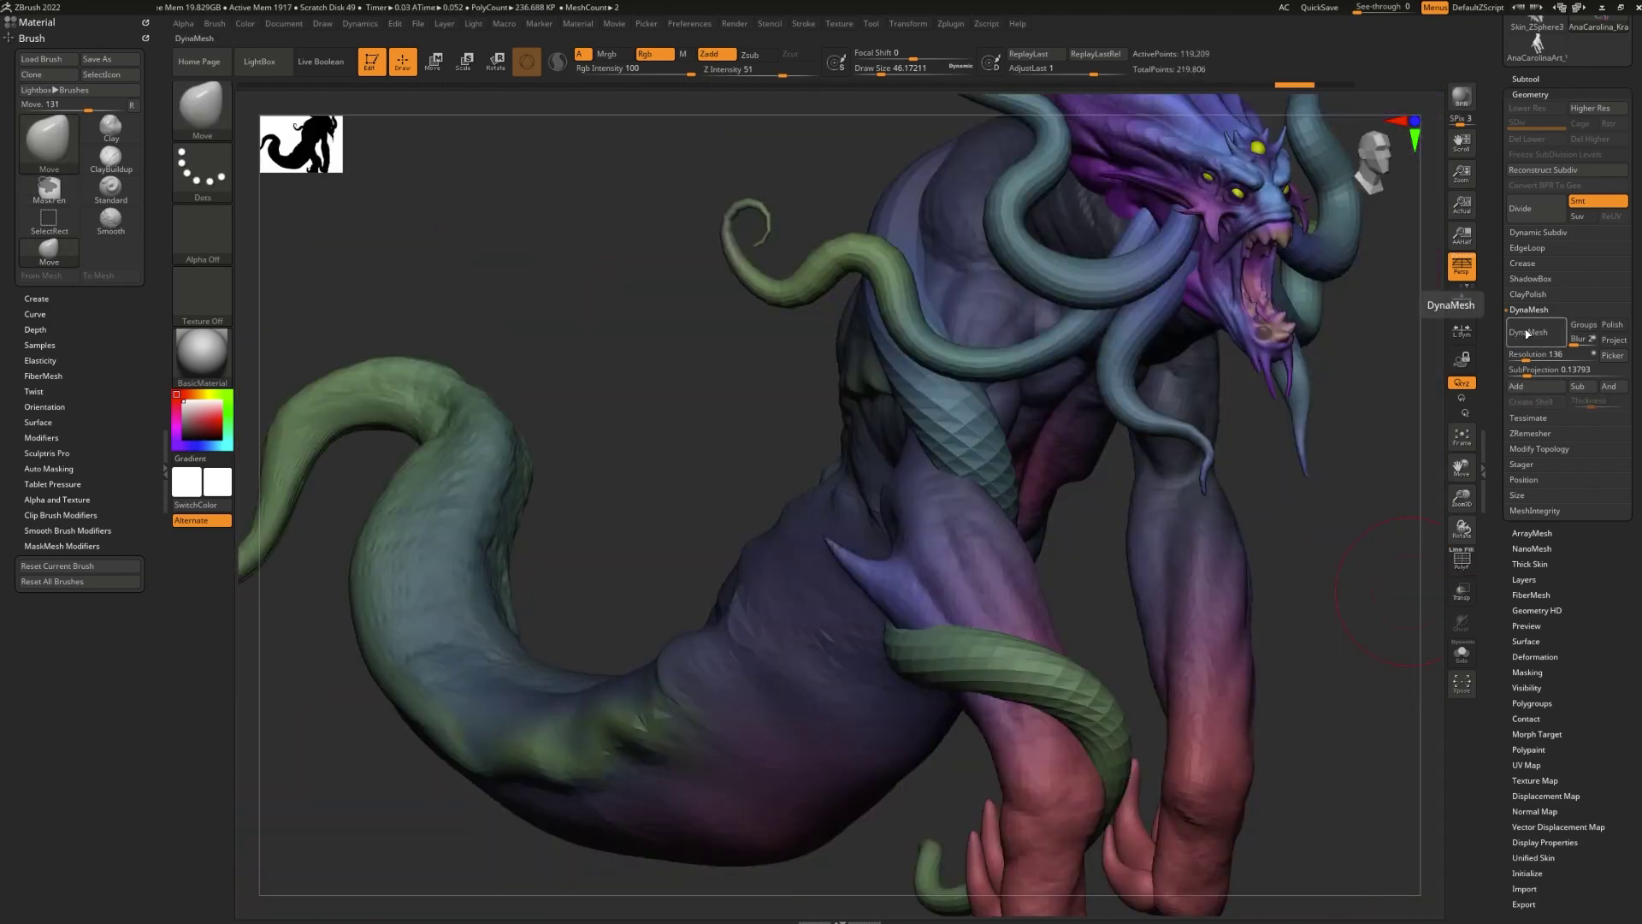
# Apply DynaMesh to the original body at resolution 136 and examine the loss of detail on the torso and arms
pyautogui.click(1527, 332)
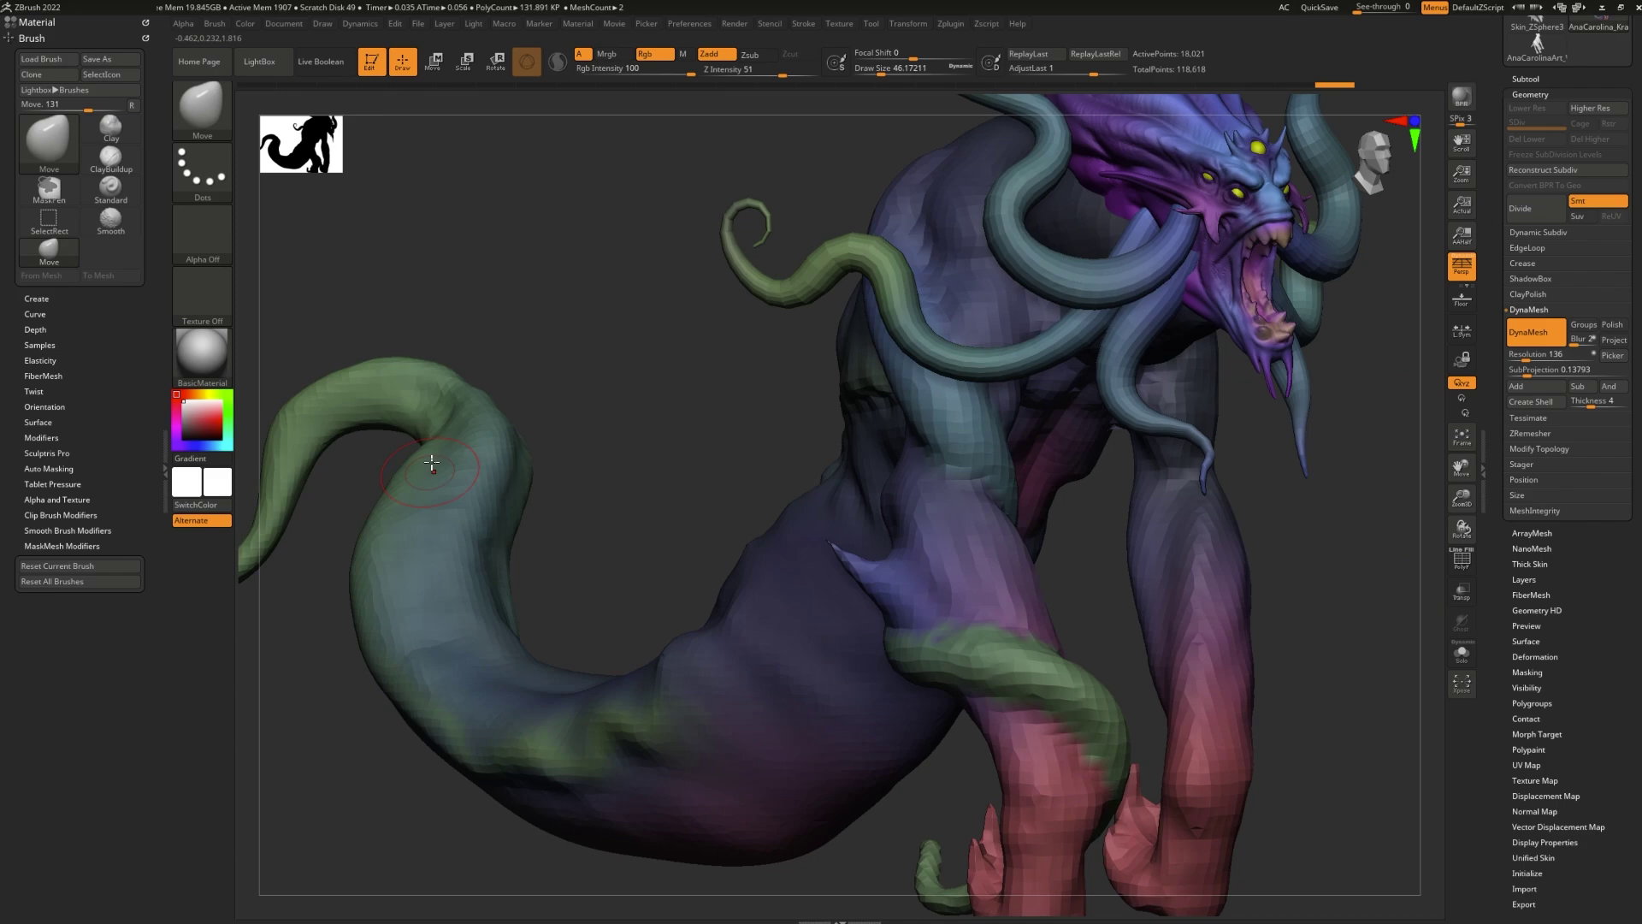
pyautogui.moveTo(667, 425); pyautogui.dragTo(1220, 174)
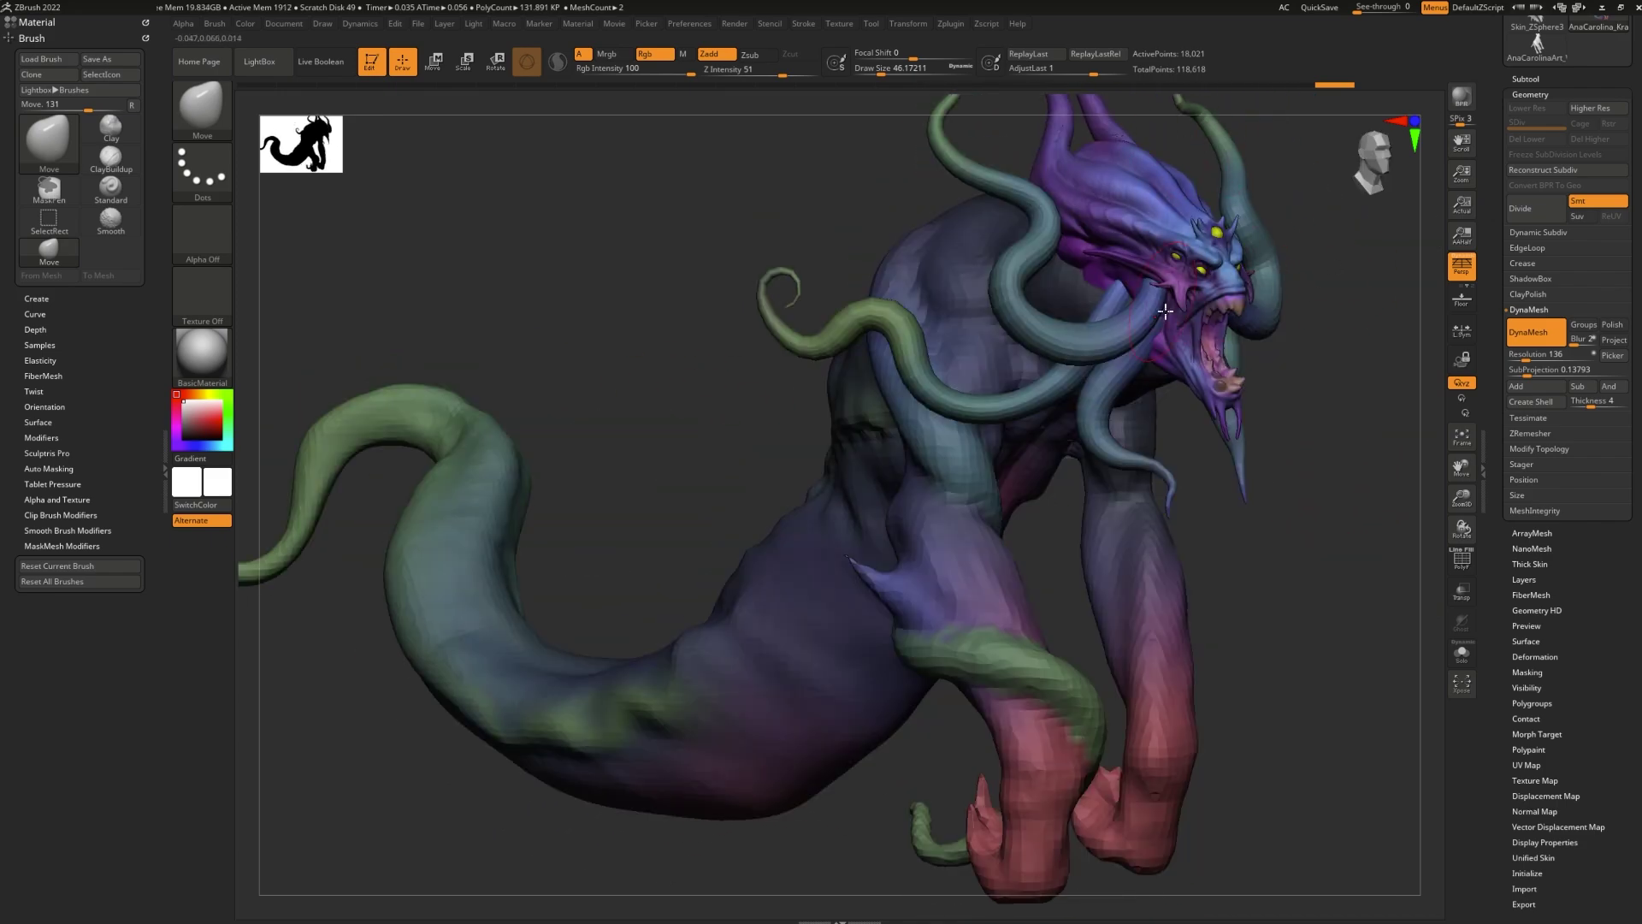
pyautogui.keyDown('alt'); pyautogui.moveTo(1368, 334); pyautogui.dragTo(1223, 684); pyautogui.keyUp('alt')
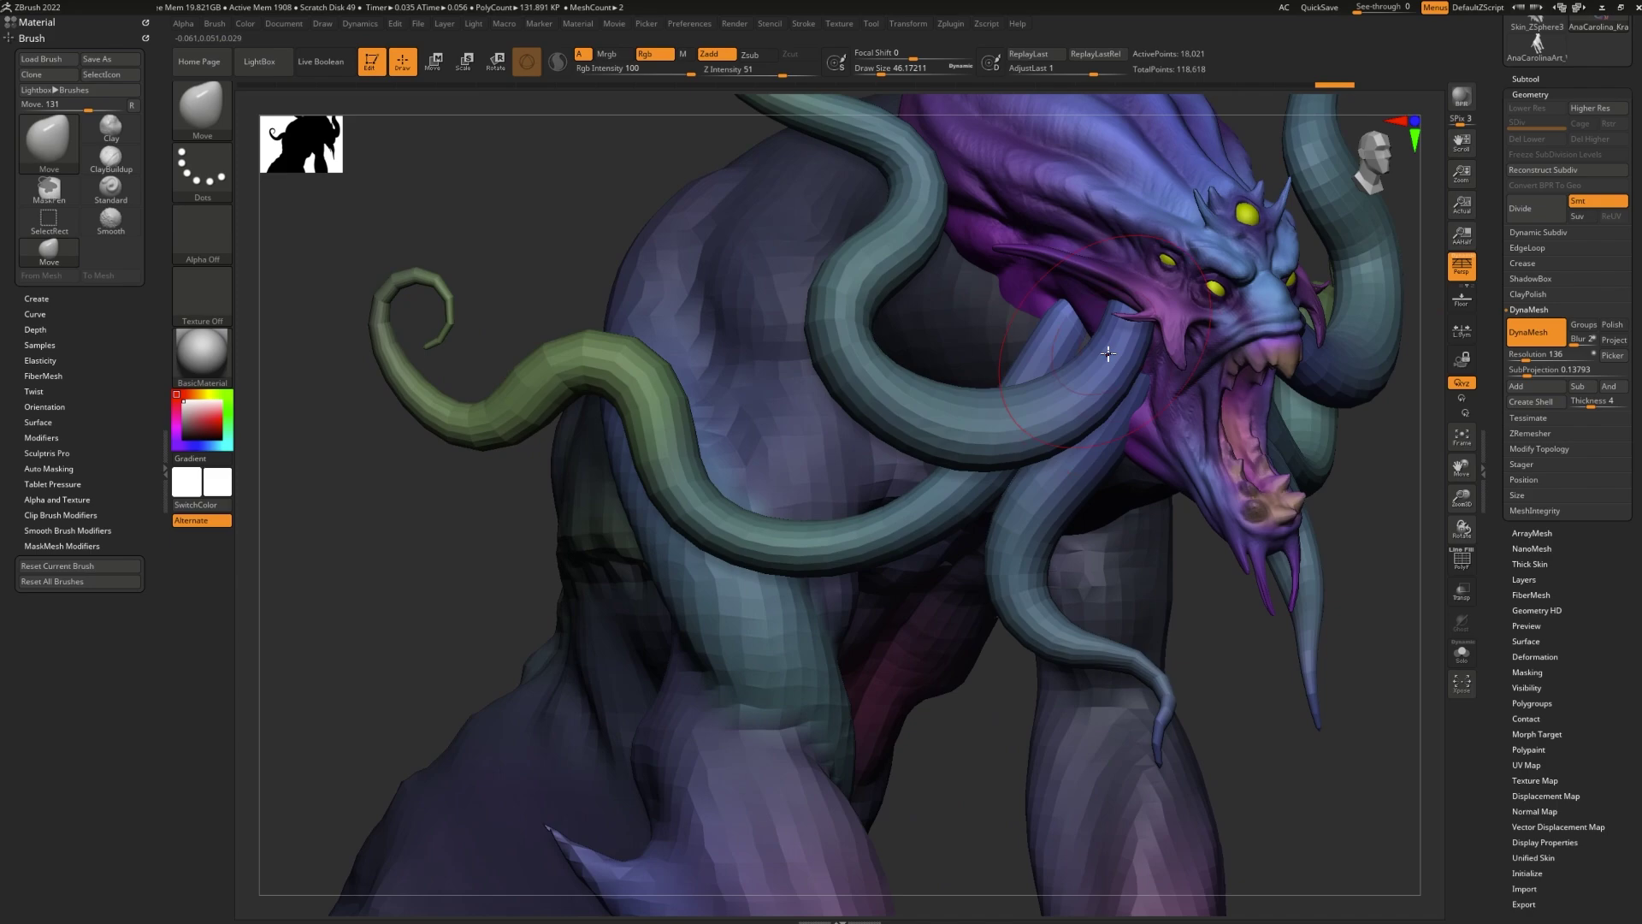
pyautogui.moveTo(1231, 582)
pyautogui.mouseDown()
pyautogui.moveTo(1154, 585)
pyautogui.moveTo(1217, 579)
pyautogui.mouseUp()
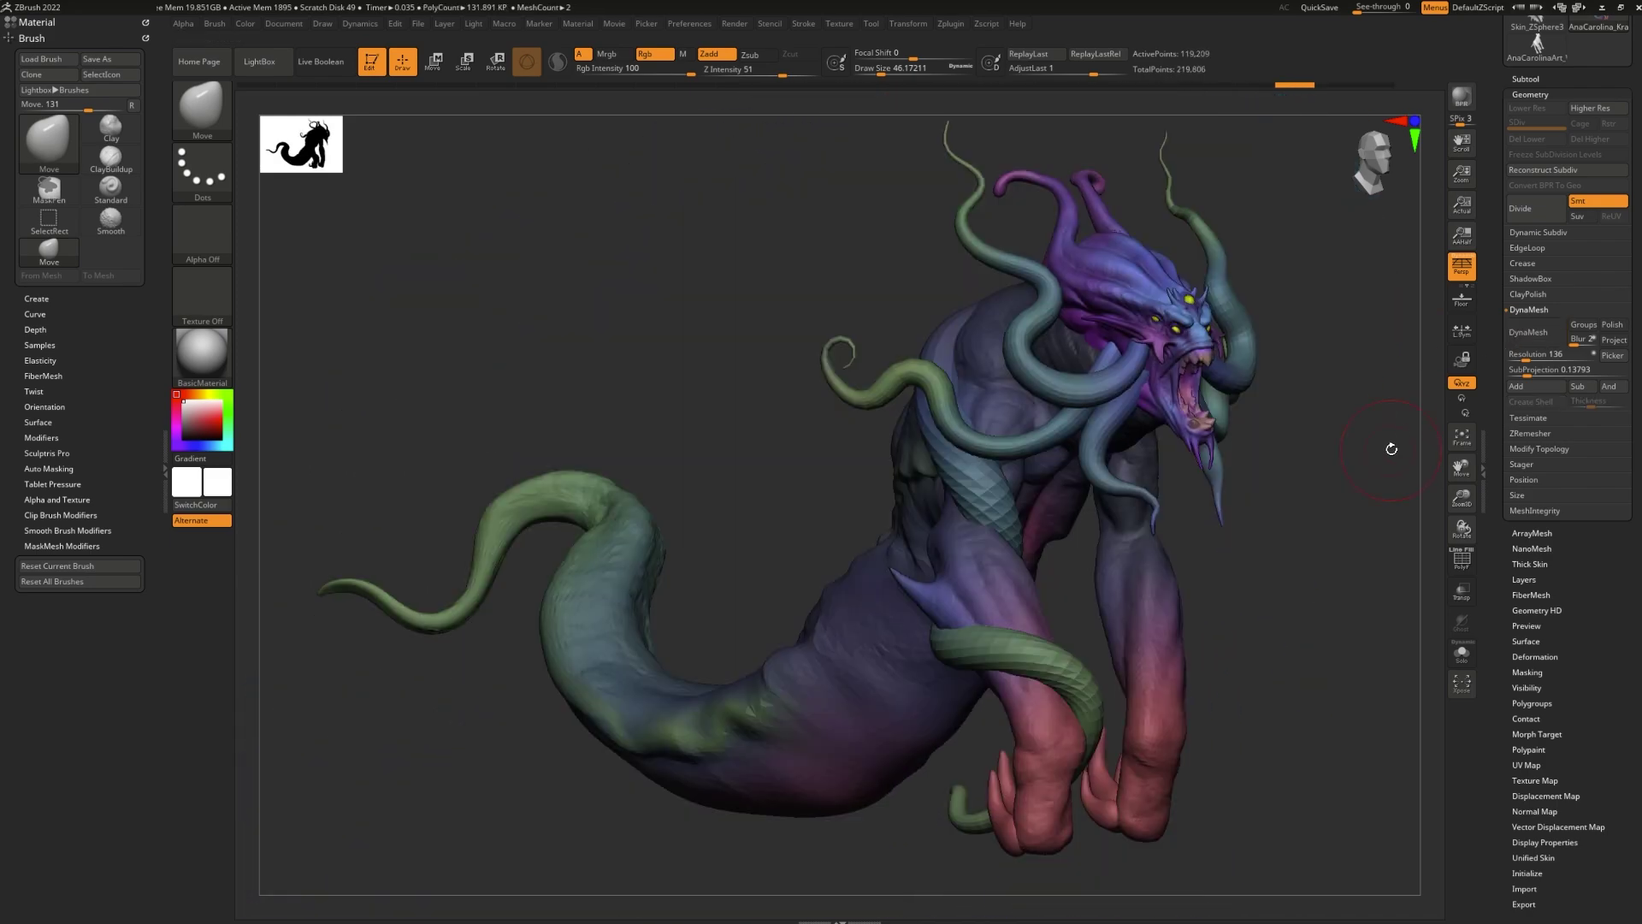
# Open the DynaMesh settings under Geometry and convert the restored body to DynaMesh at resolution 136
pyautogui.moveTo(1389, 447); pyautogui.dragTo(1366, 541, button='right')
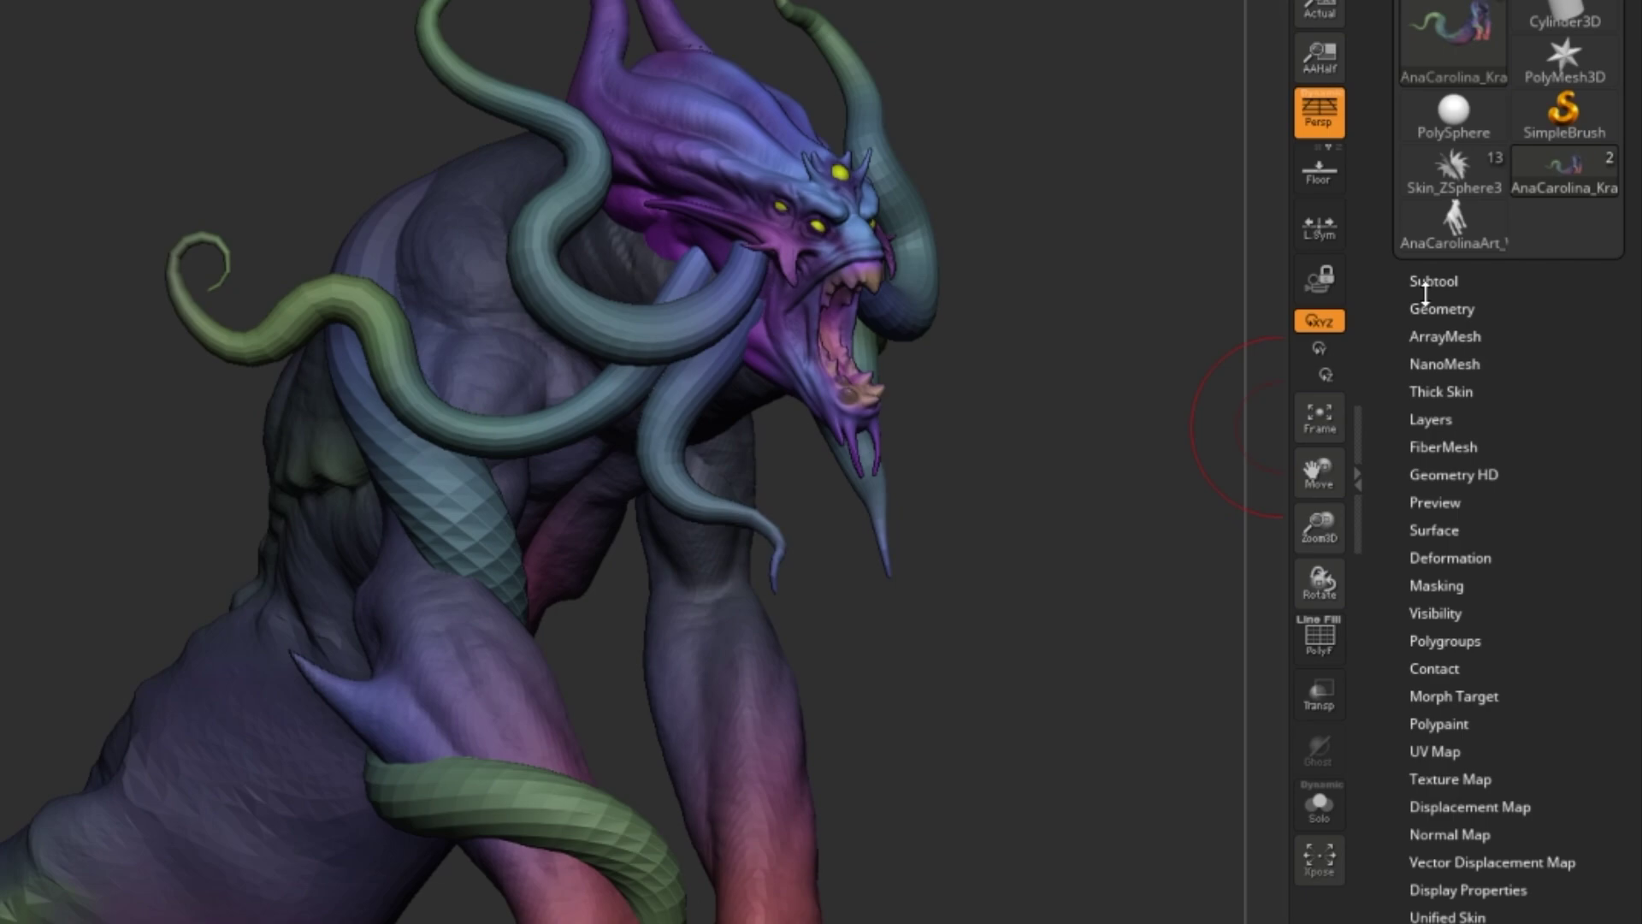
pyautogui.click(1439, 309)
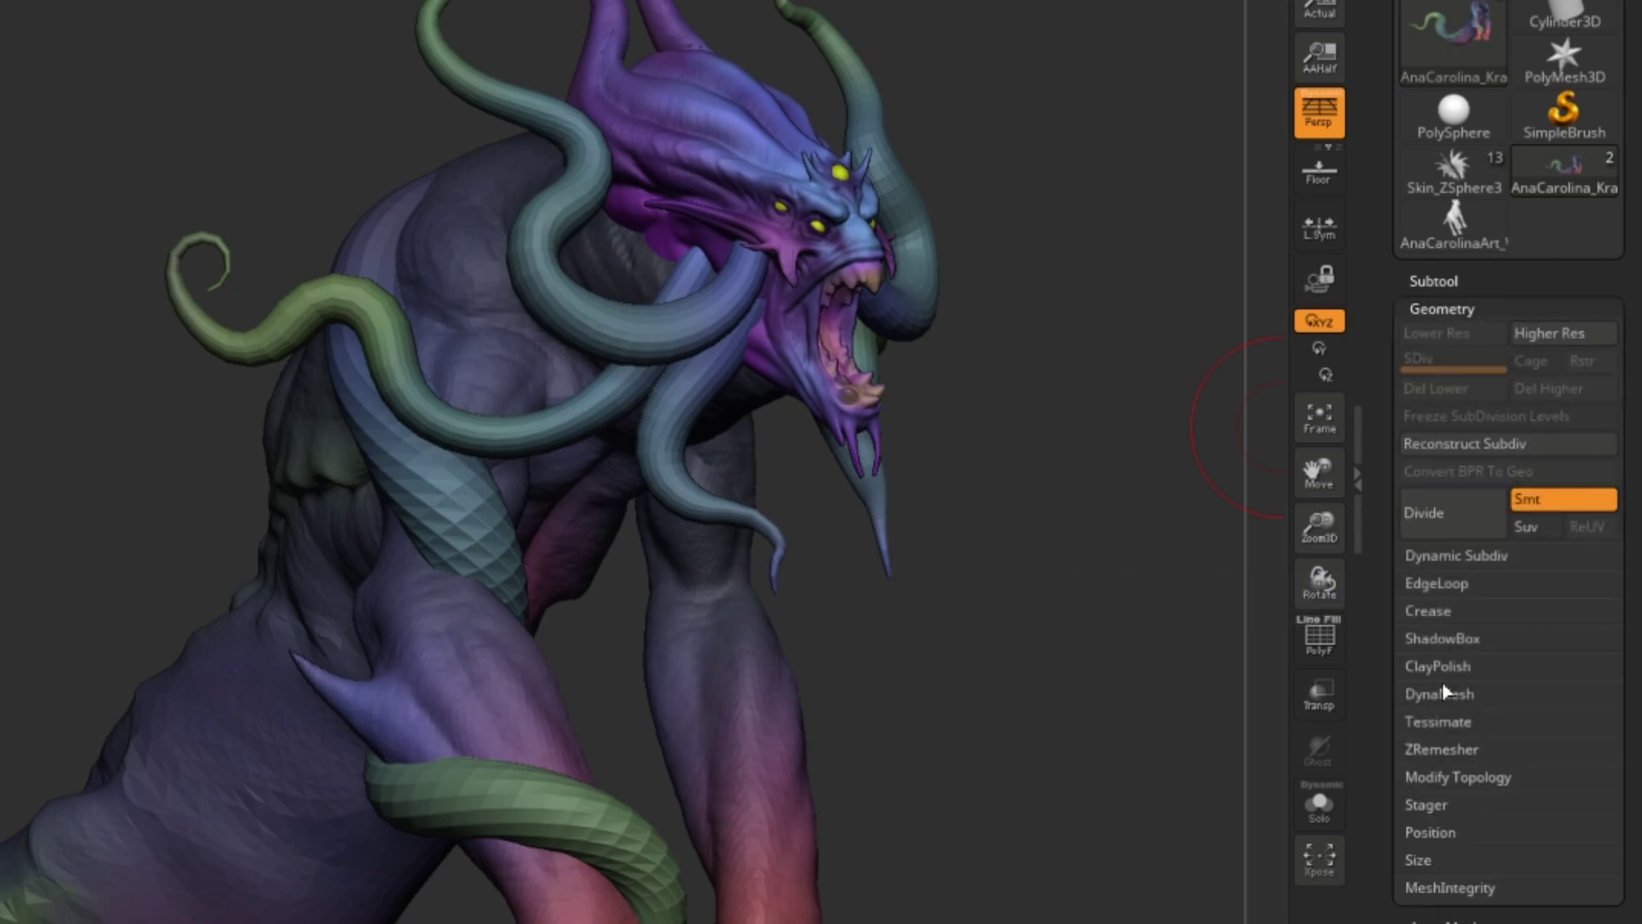
pyautogui.click(1444, 728)
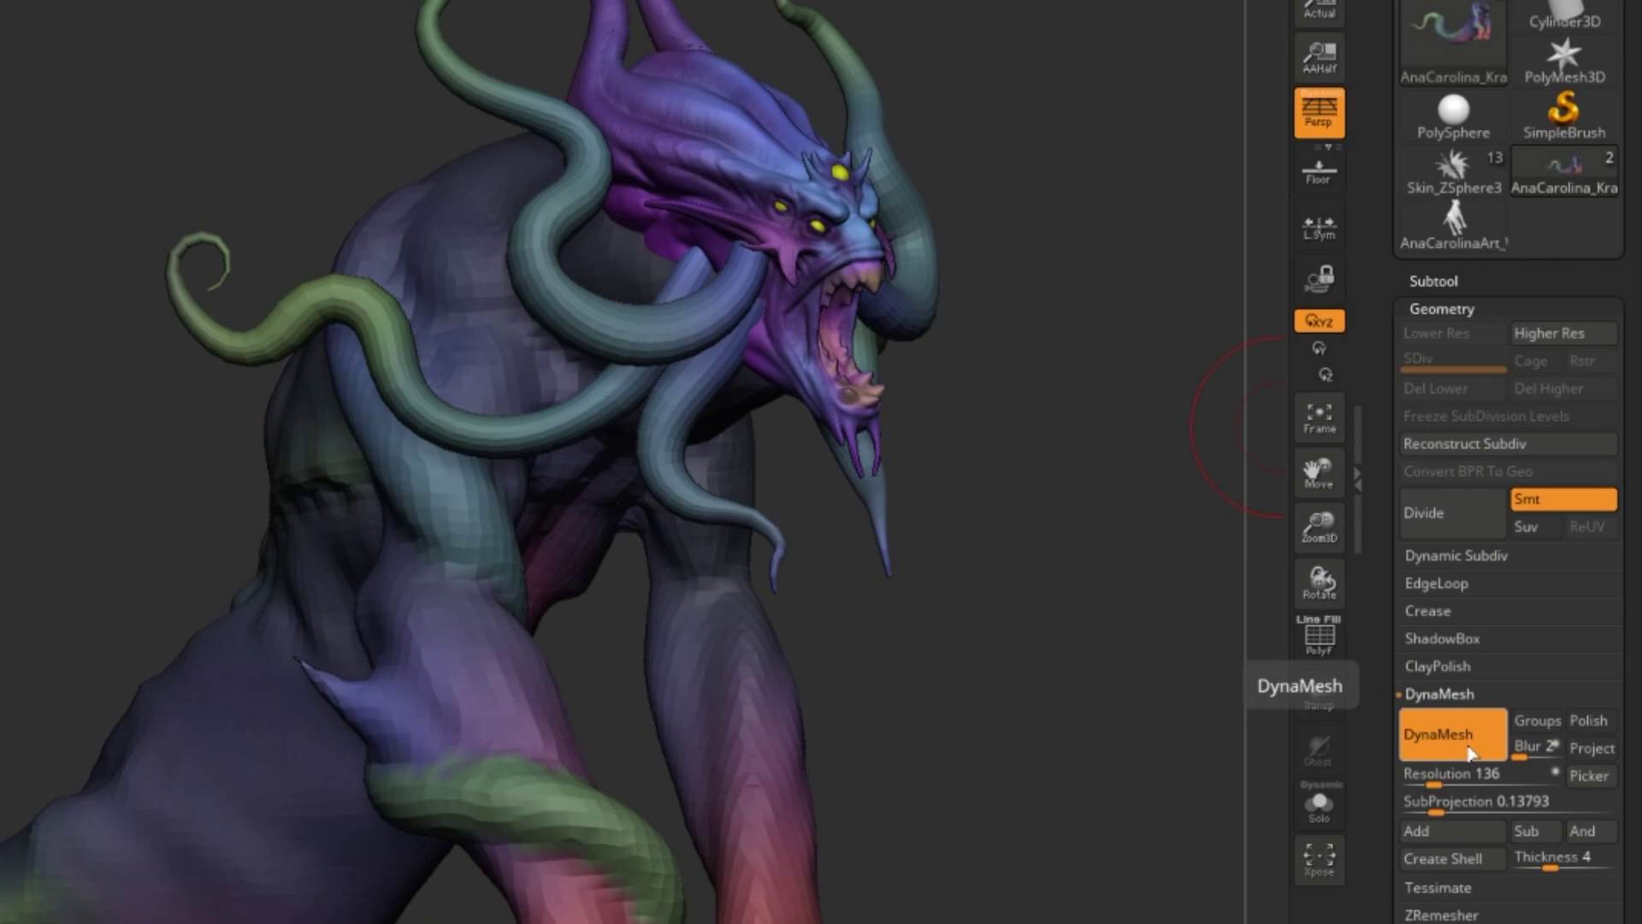
pyautogui.moveTo(1215, 782); pyautogui.dragTo(309, 799)
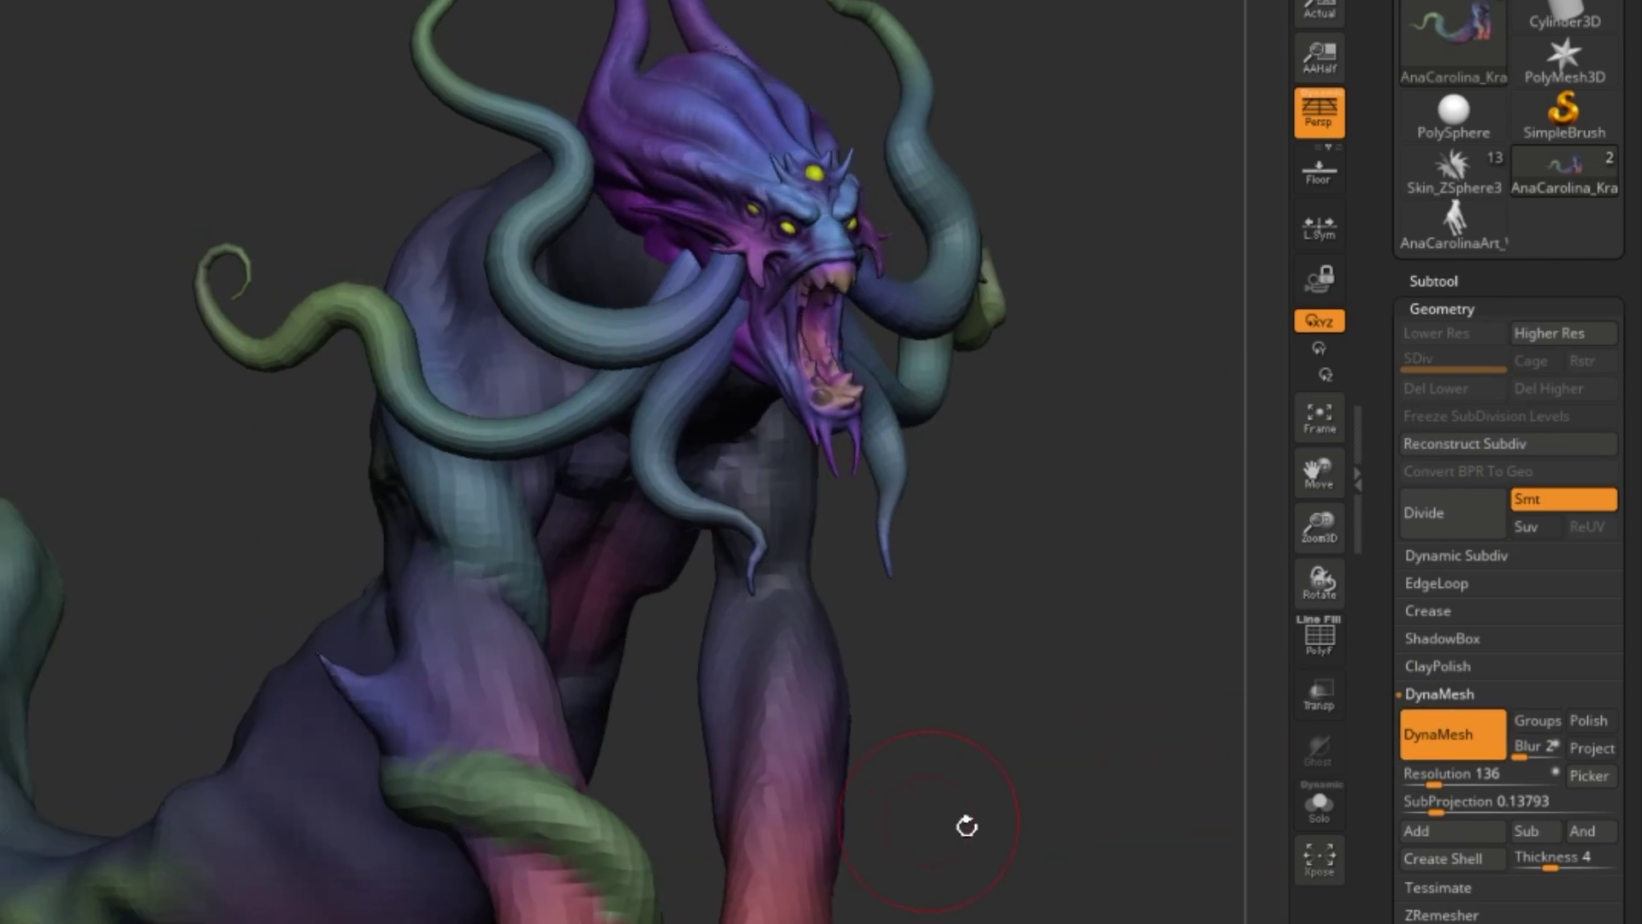
pyautogui.keyDown('alt'); pyautogui.moveTo(967, 826); pyautogui.dragTo(879, 788); pyautogui.keyUp('alt')
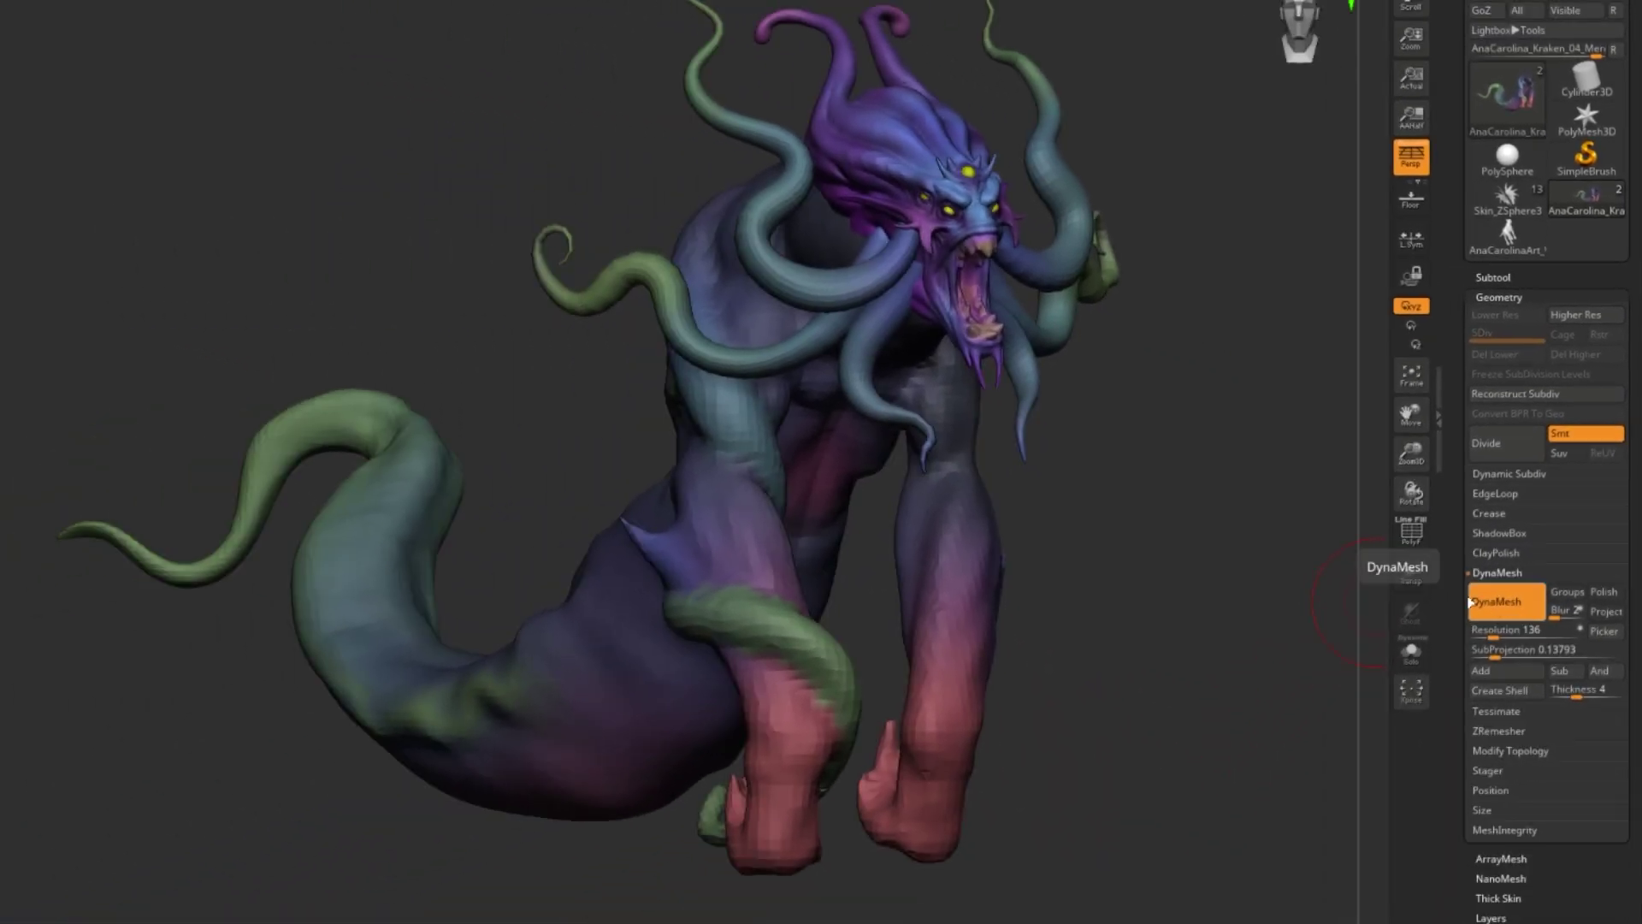
# Pull spikes outward from the creature's red forearm with the Move brush
pyautogui.click(1470, 601)
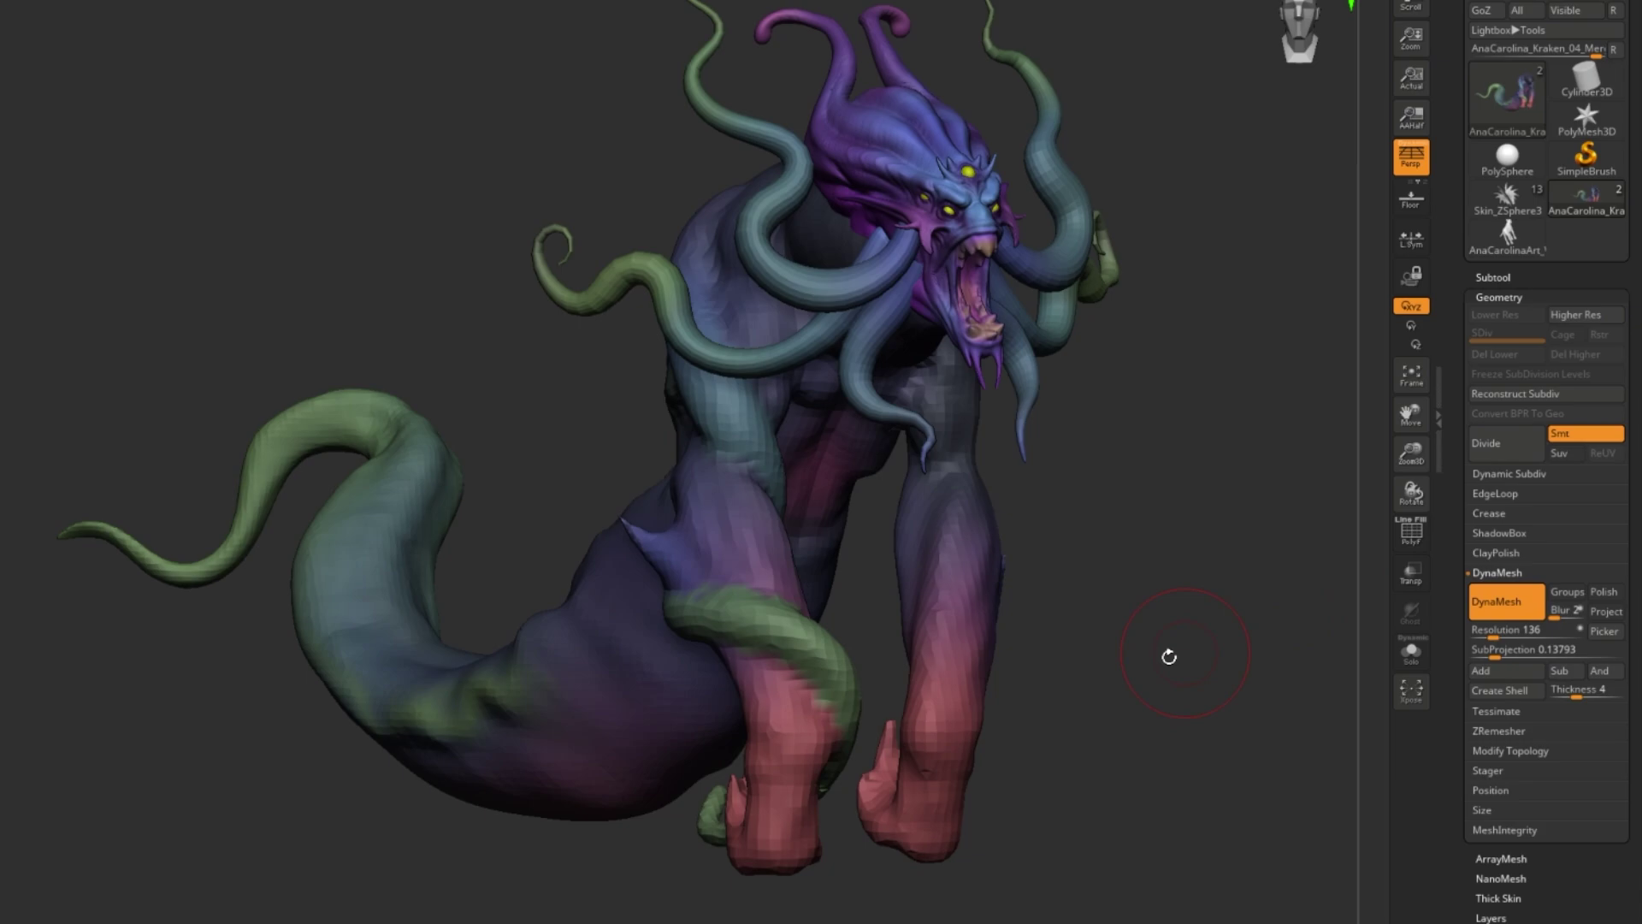
pyautogui.moveTo(995, 692)
pyautogui.mouseDown()
pyautogui.moveTo(1118, 630)
pyautogui.moveTo(1243, 630)
pyautogui.moveTo(1323, 605)
pyautogui.mouseUp()
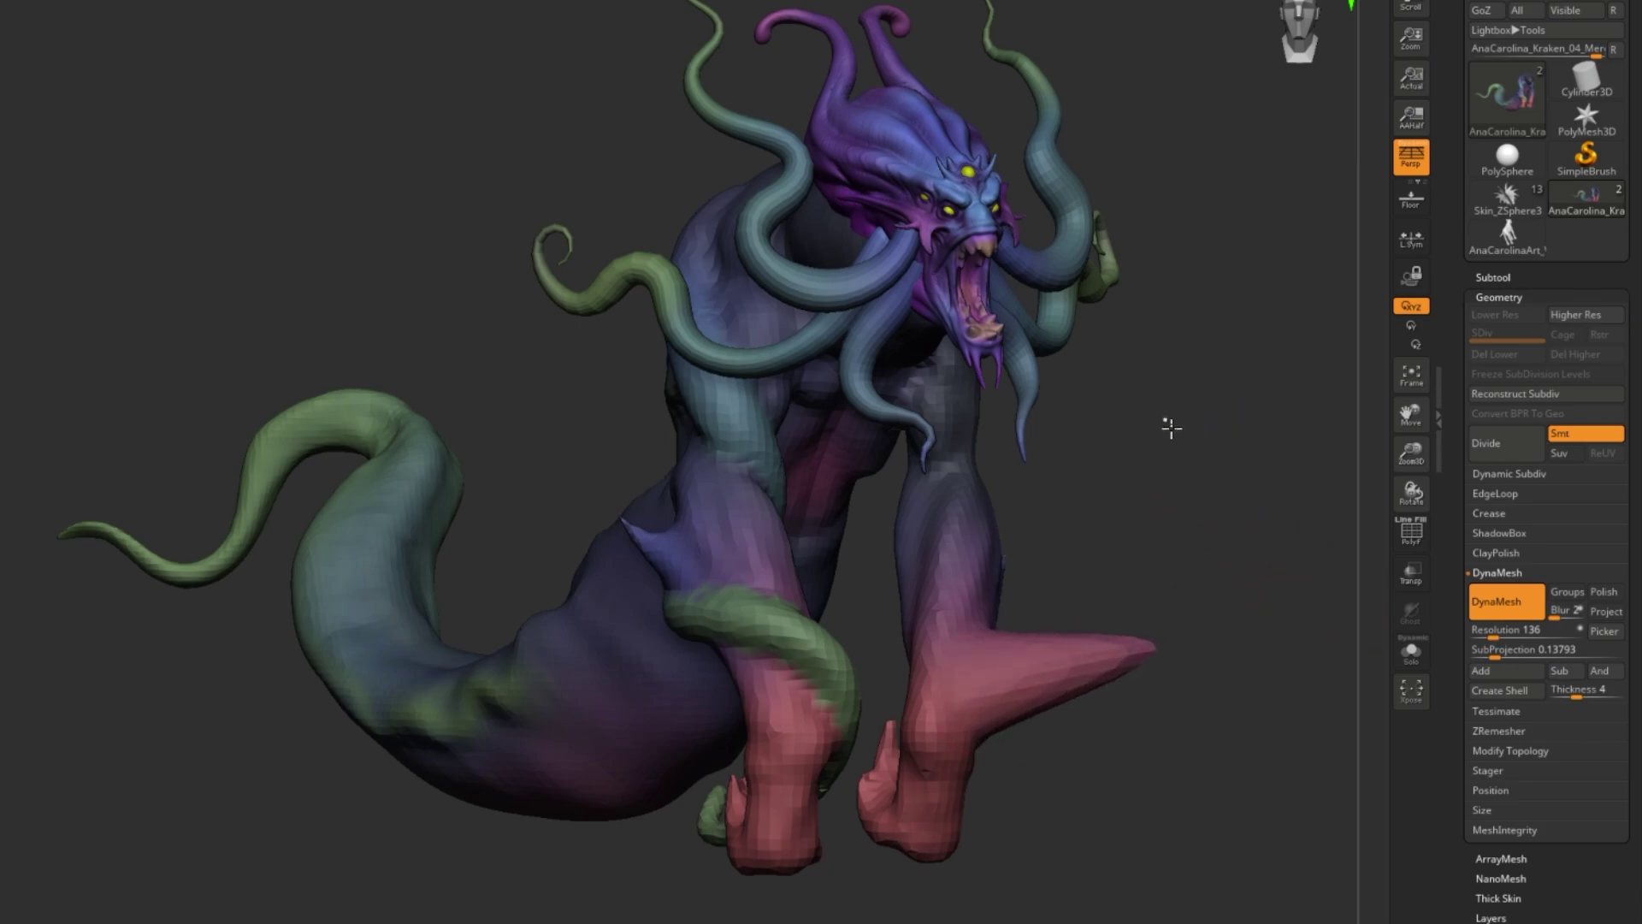
pyautogui.moveTo(1309, 736); pyautogui.dragTo(1217, 762)
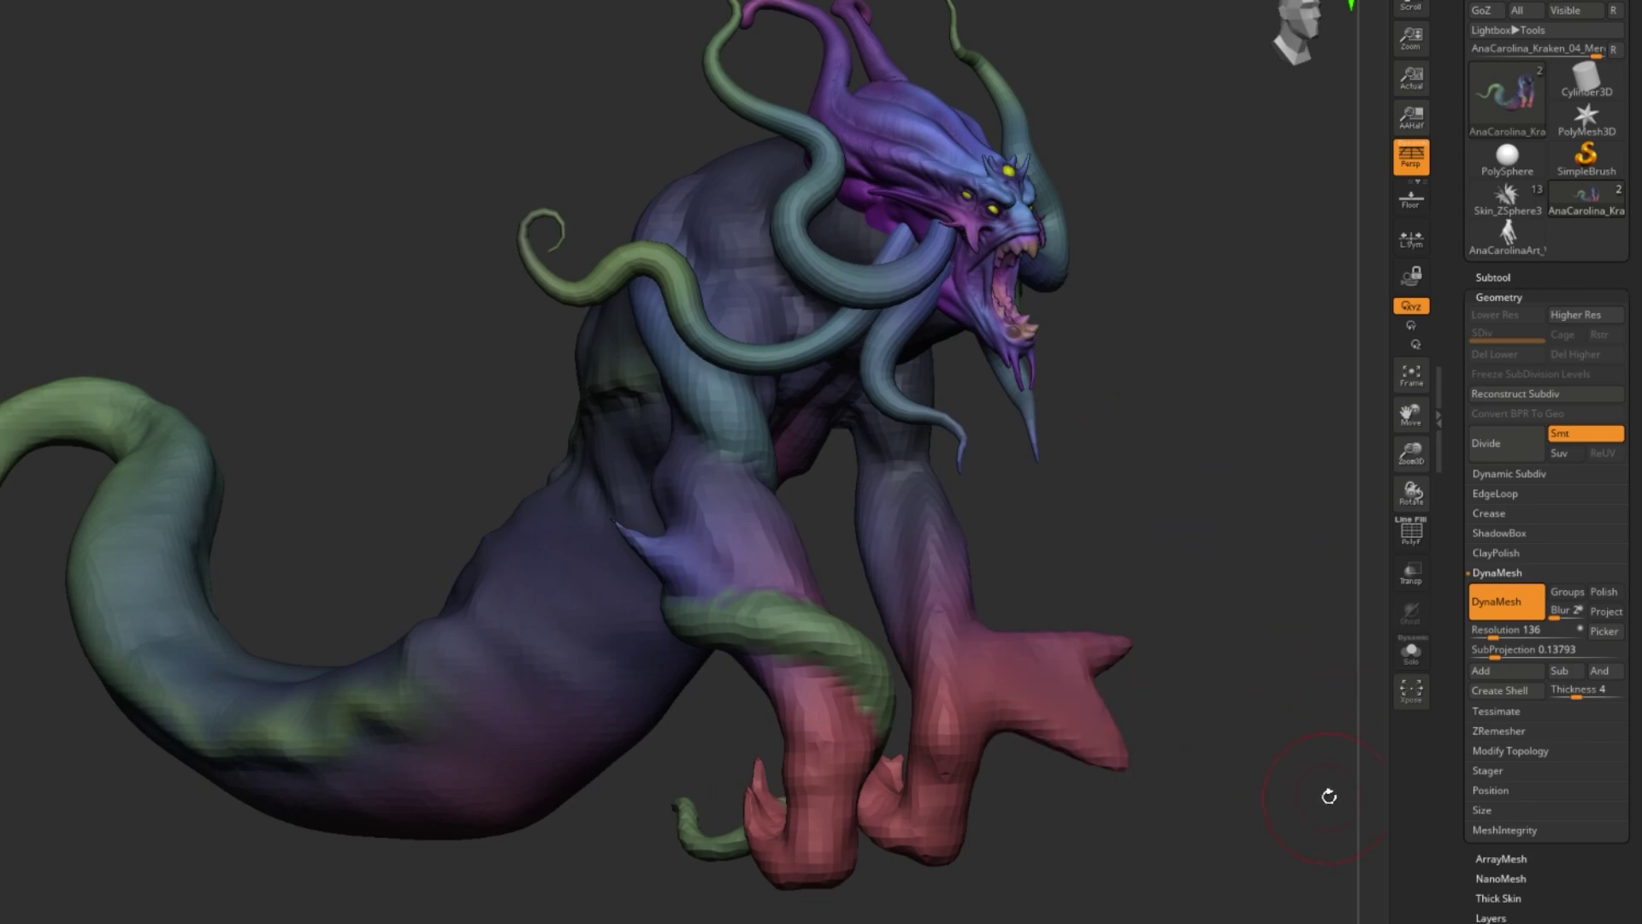
pyautogui.moveTo(1042, 741); pyautogui.dragTo(1095, 855)
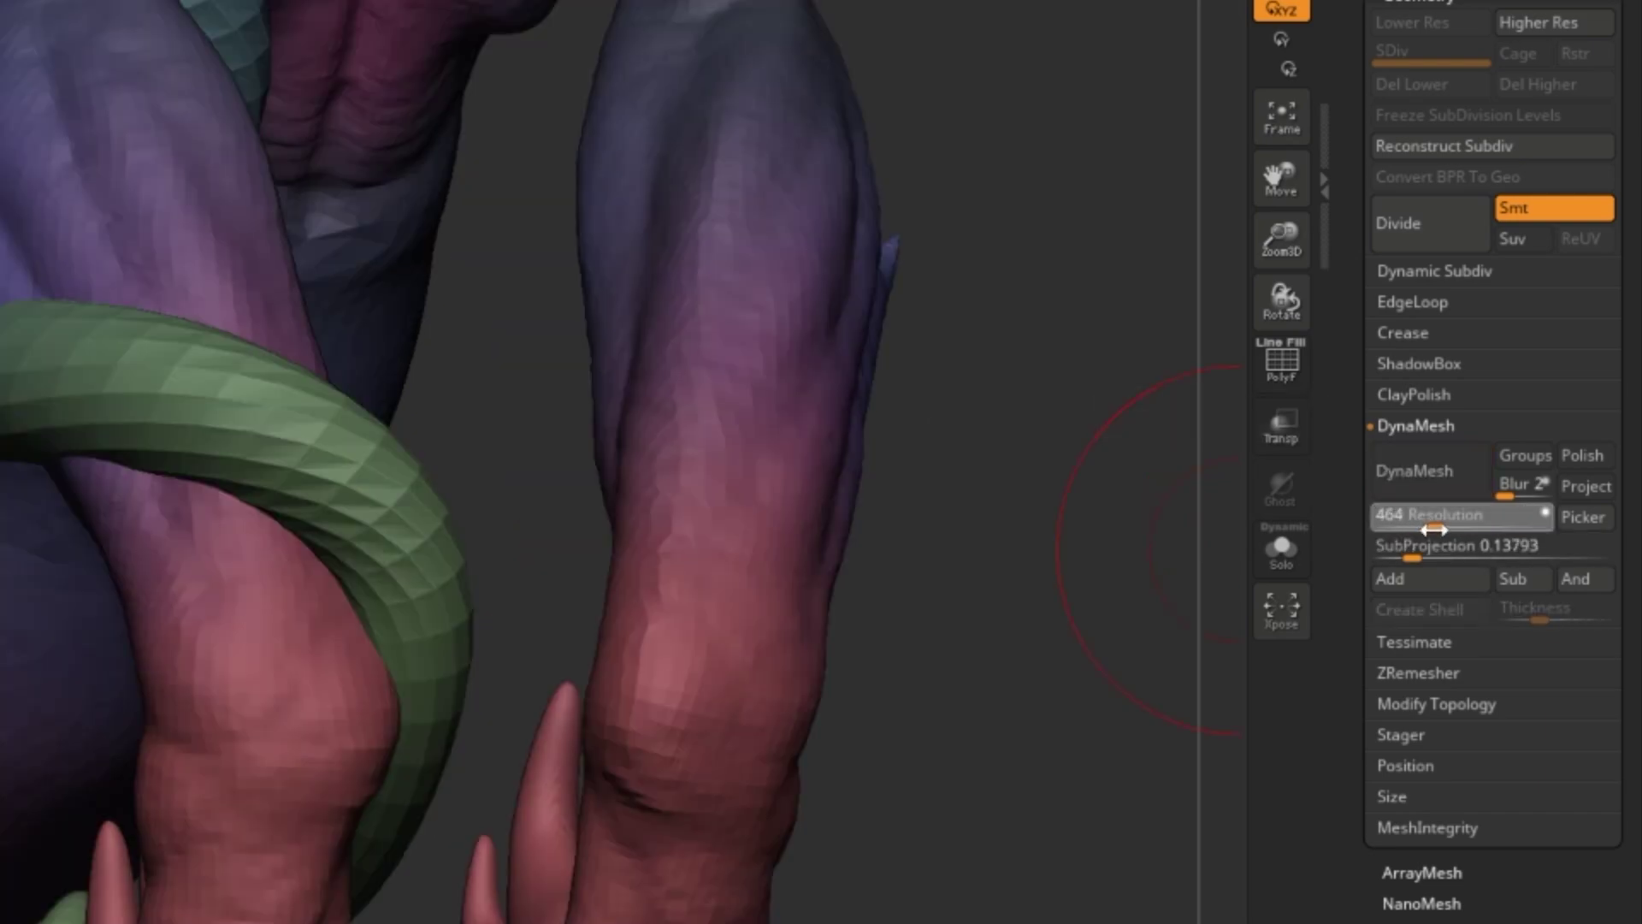
# Apply DynaMesh to the body at resolution 464, inspect the forearms and undo the remesh
pyautogui.click(1420, 470)
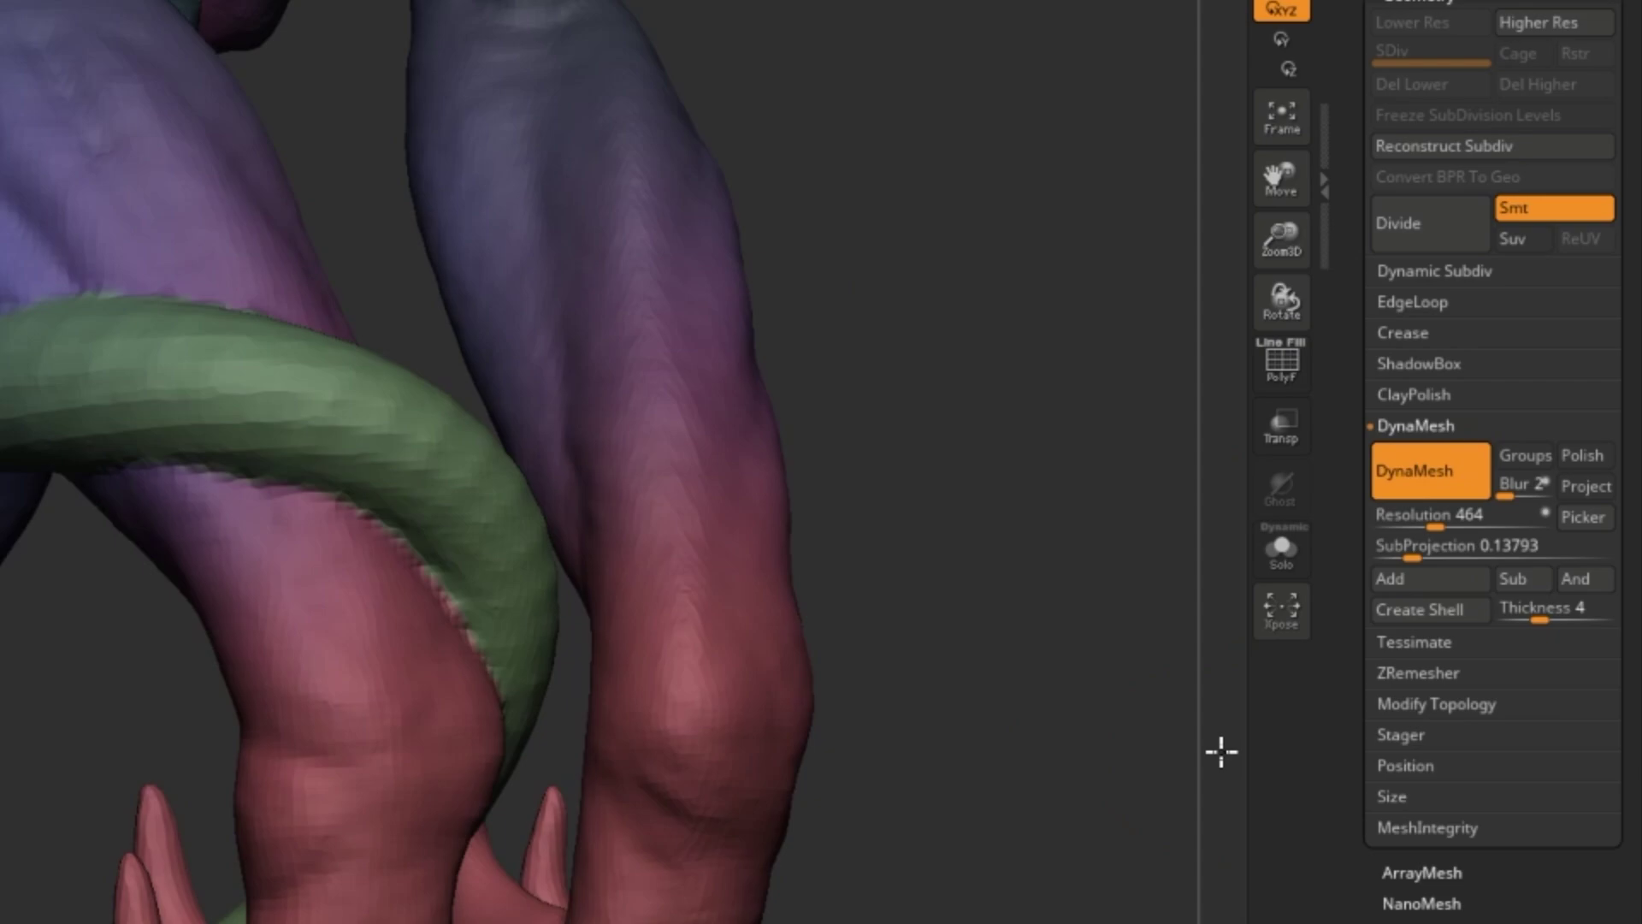
pyautogui.moveTo(1222, 751)
pyautogui.mouseDown()
pyautogui.moveTo(1243, 752)
pyautogui.moveTo(1209, 762)
pyautogui.mouseUp()
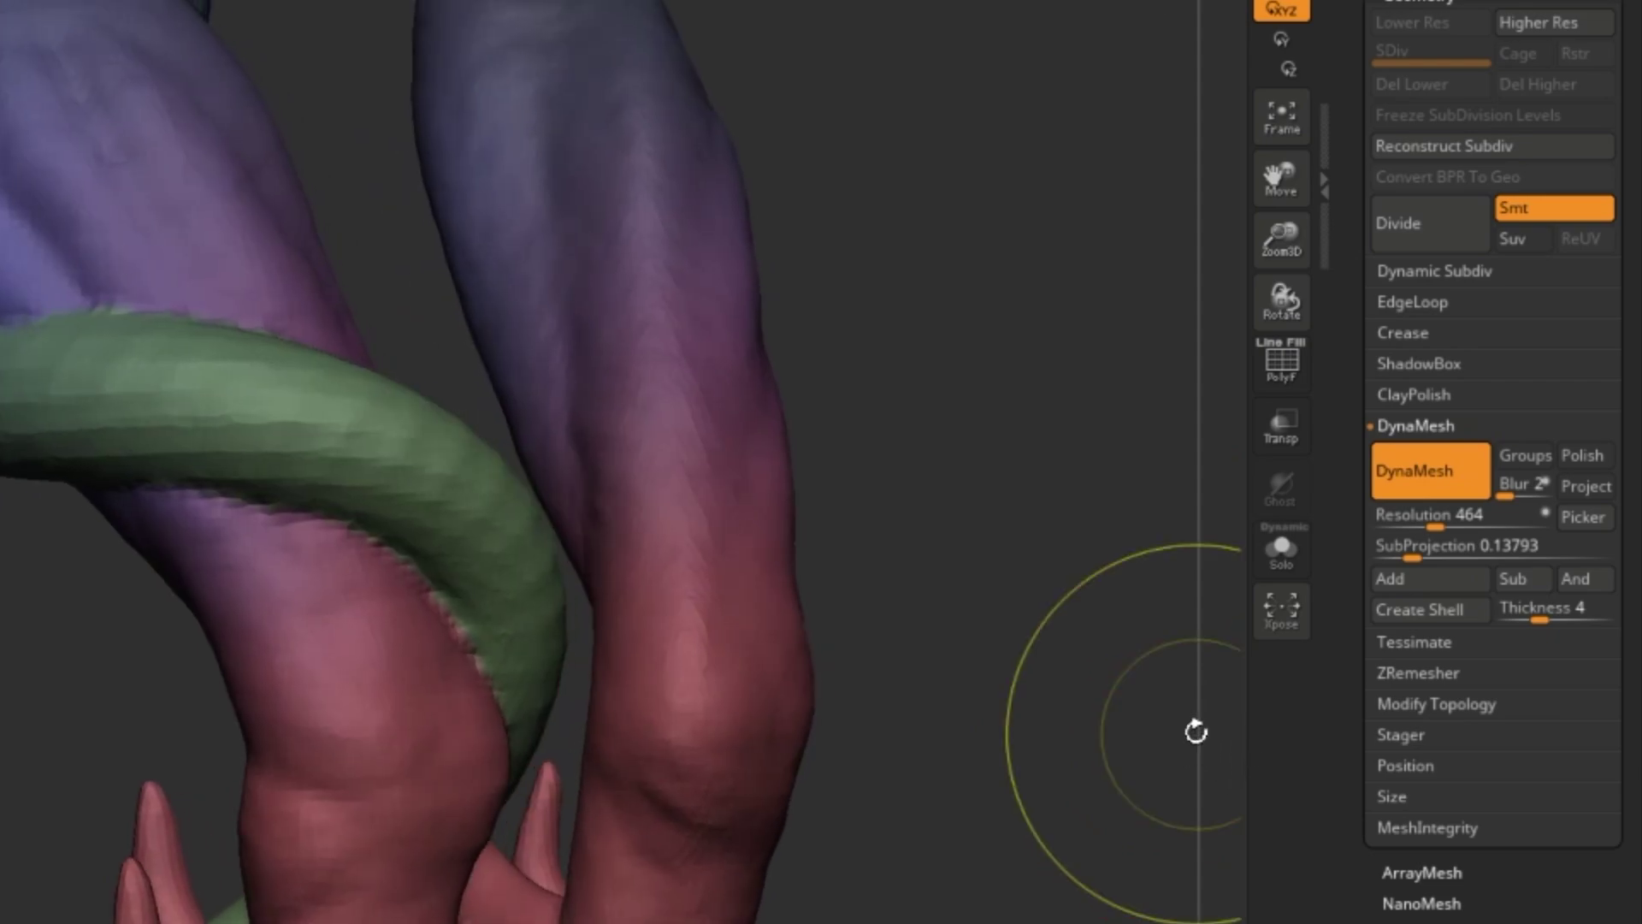
pyautogui.hotkey('ctrl', 'z')
# Lower the DynaMesh resolution to 48 and remesh the body with it
pyautogui.moveTo(1419, 515); pyautogui.dragTo(1398, 503)
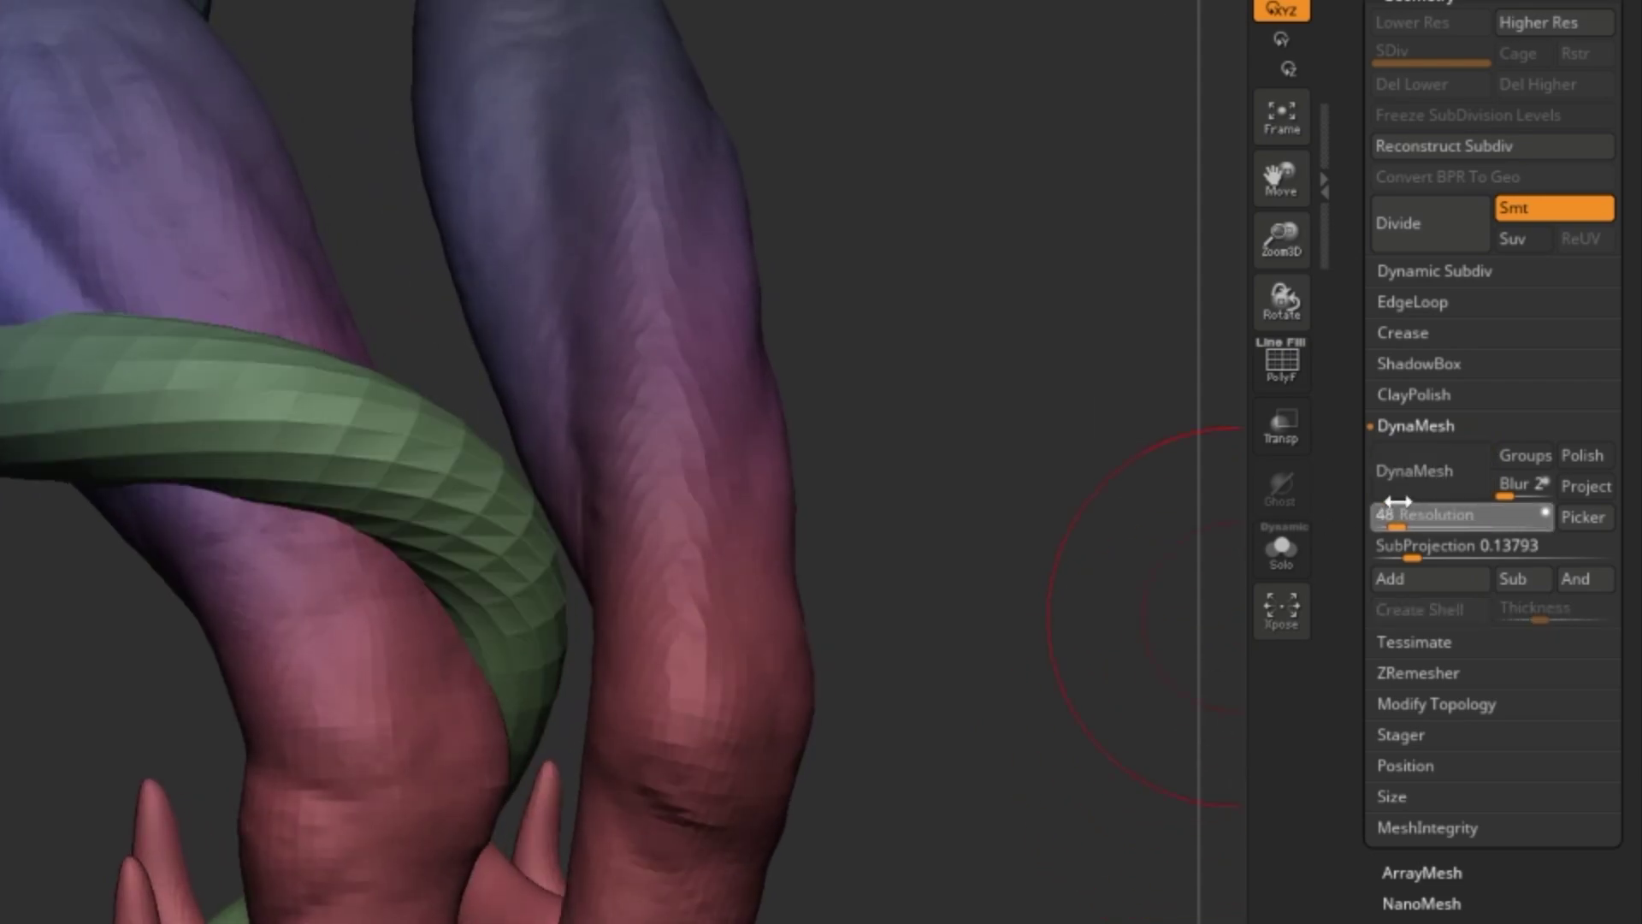
pyautogui.click(1454, 469)
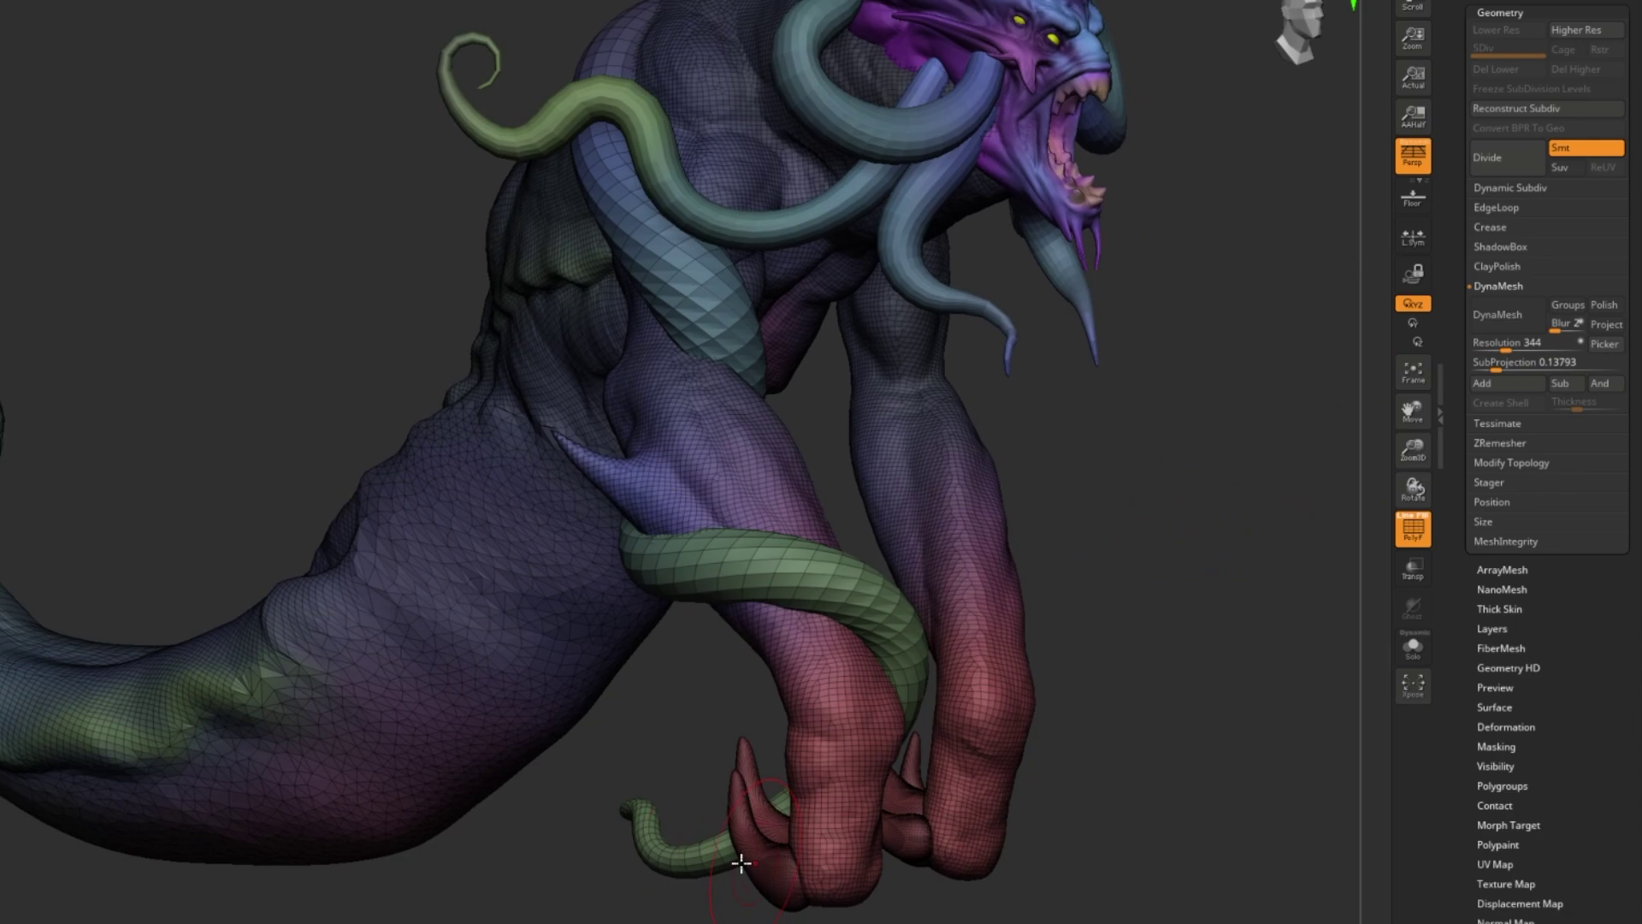
# Remesh the body with DynaMesh Groups enabled at resolution 344 and isolate the polygroup of the tentacle wrapped around the arm
pyautogui.click(1568, 305)
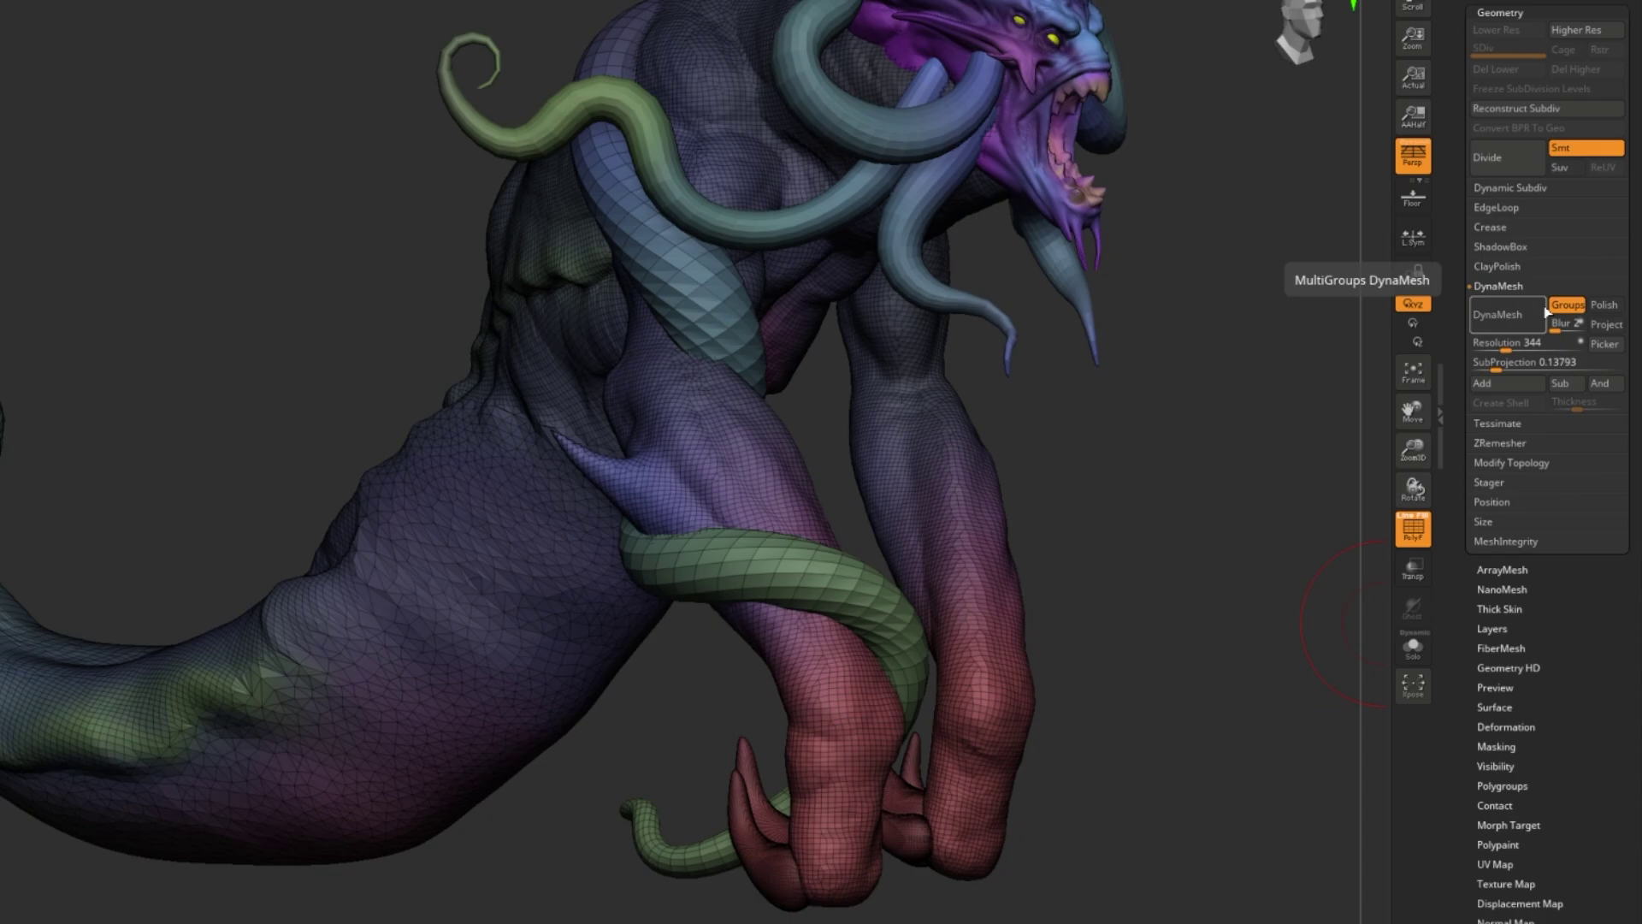
pyautogui.click(1497, 316)
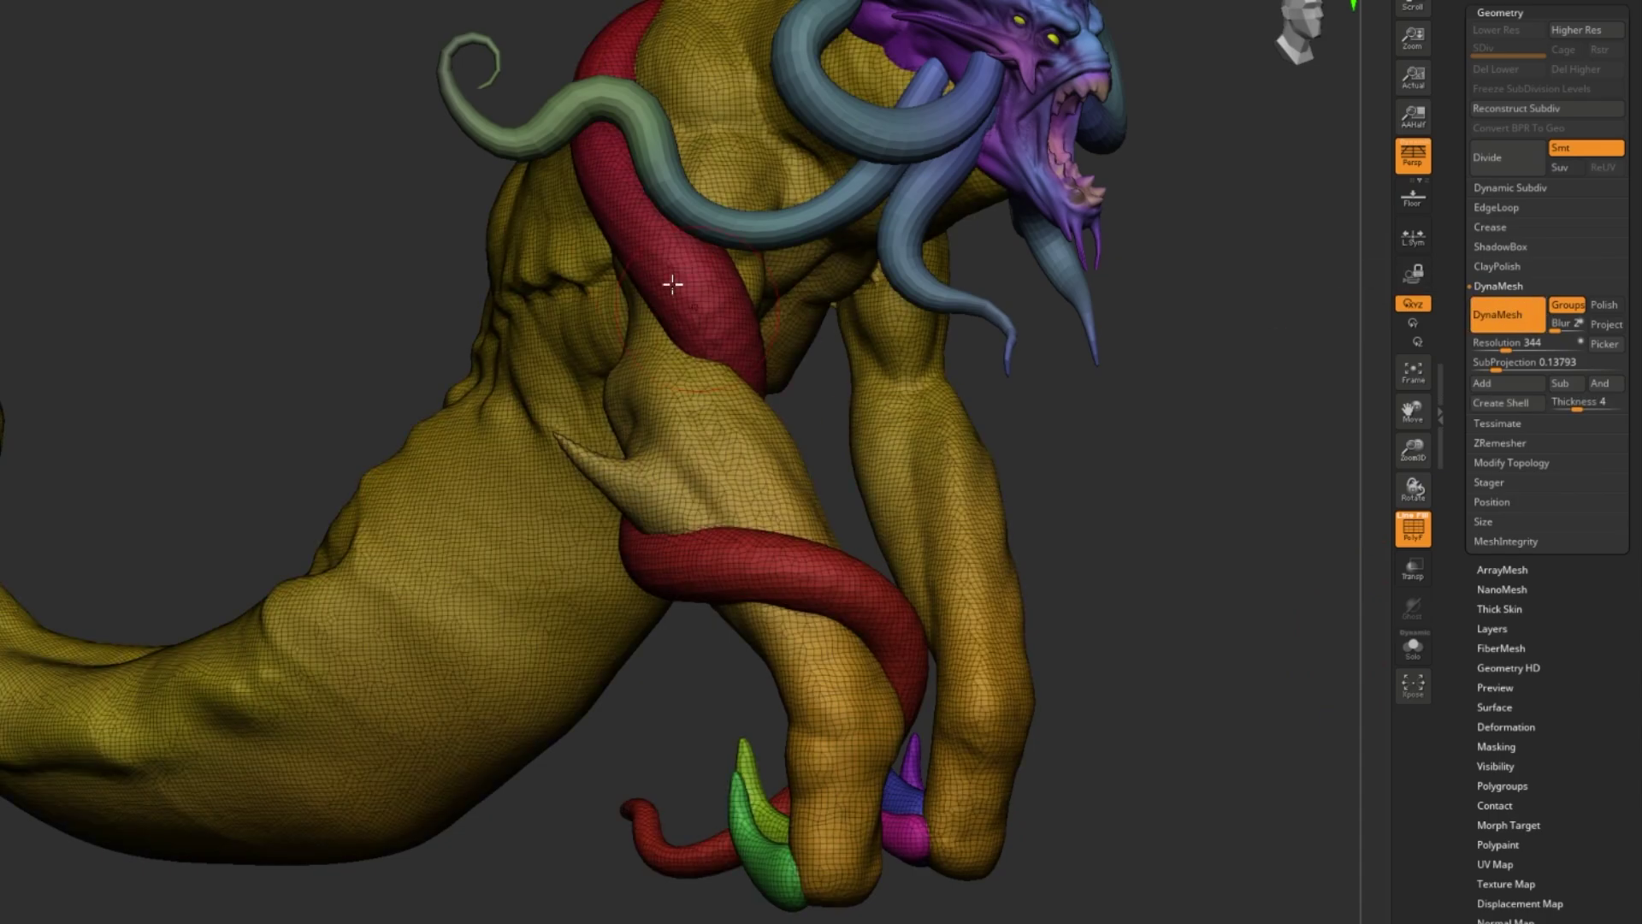
pyautogui.moveTo(1084, 447)
pyautogui.mouseDown()
pyautogui.moveTo(1210, 473)
pyautogui.moveTo(1075, 521)
pyautogui.moveTo(1085, 540)
pyautogui.mouseUp()
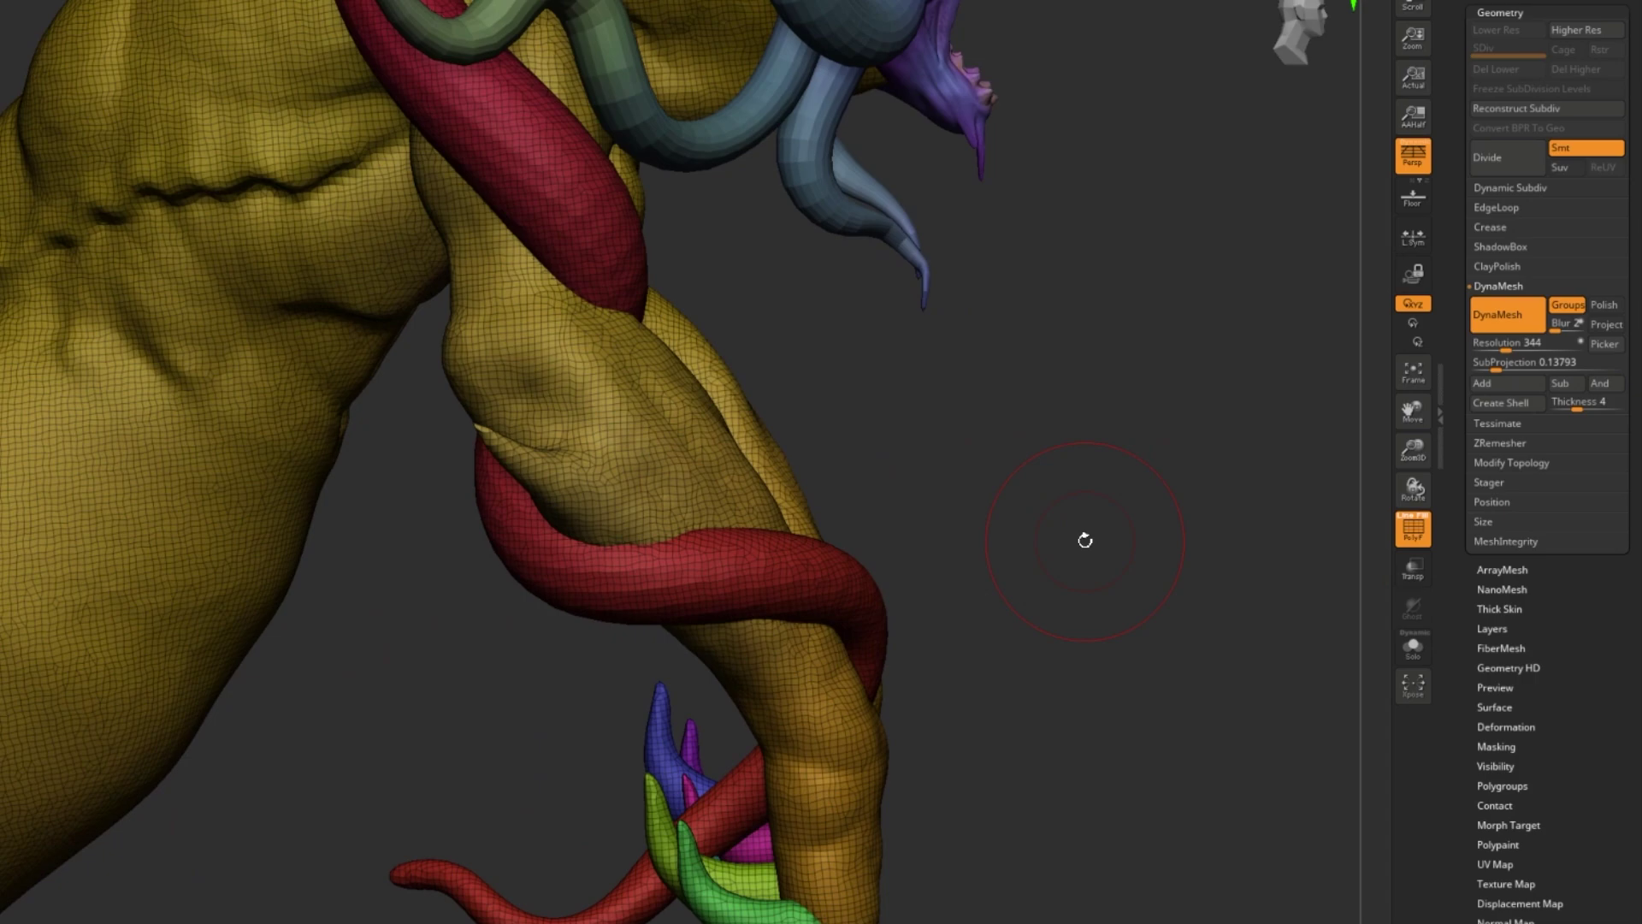
pyautogui.keyDown('ctrl'); pyautogui.keyDown('shift'); pyautogui.click(770, 590); pyautogui.keyUp('shift'); pyautogui.keyUp('ctrl')
pyautogui.moveTo(946, 611); pyautogui.dragTo(1110, 617)
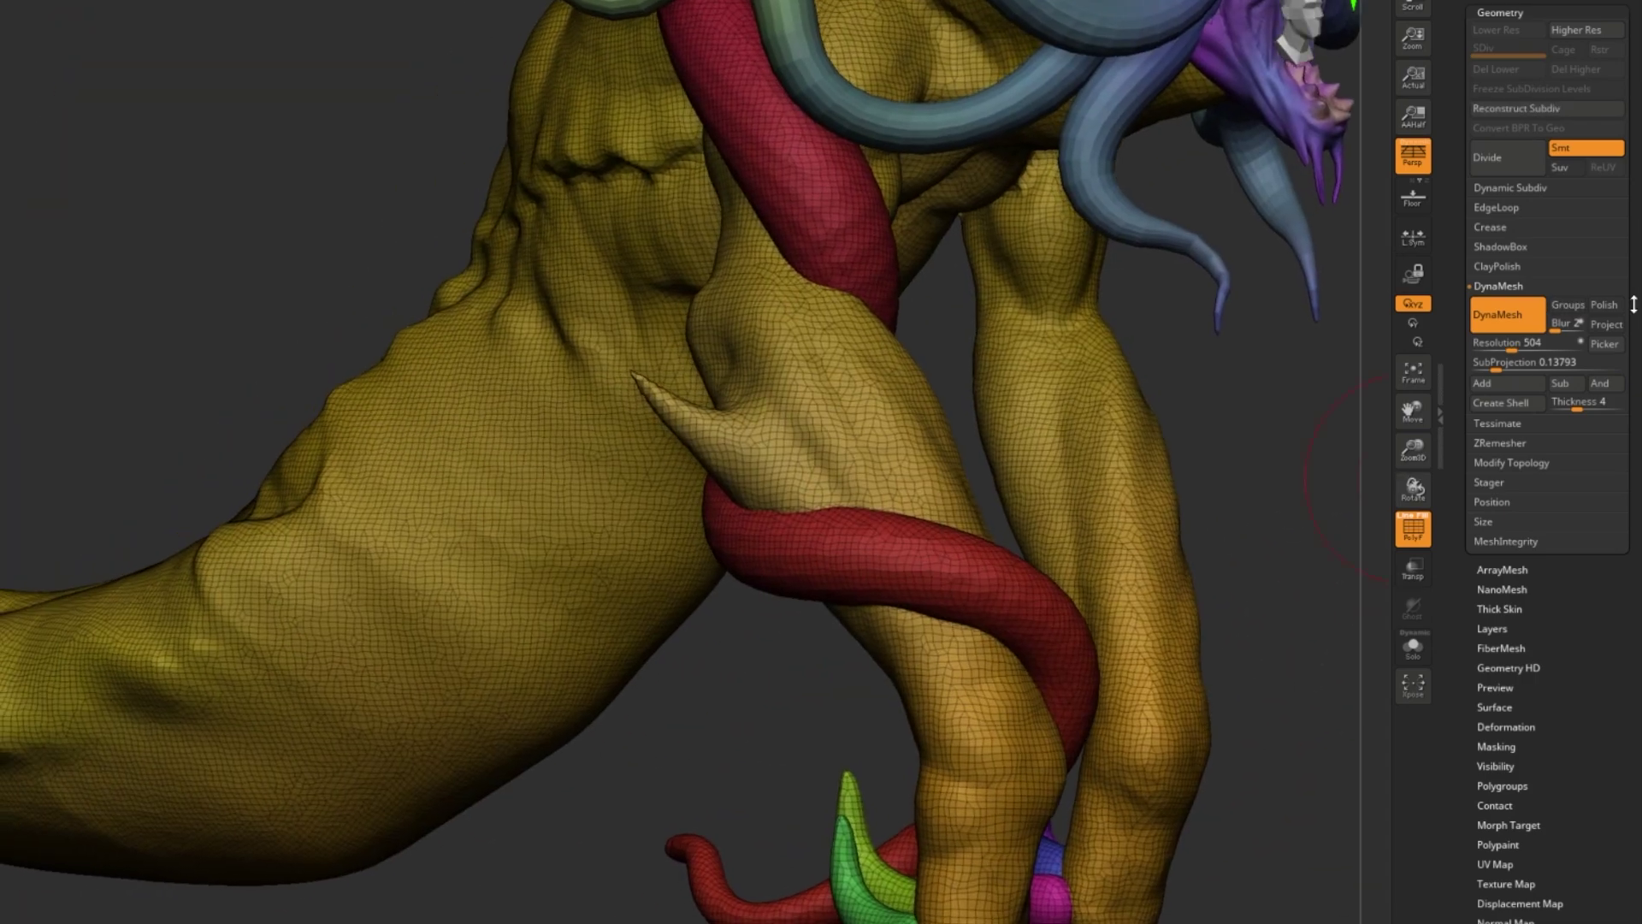
# Turn on the Polish option for the body's DynaMesh
pyautogui.click(1604, 306)
pyautogui.moveTo(1377, 428); pyautogui.dragTo(1356, 444)
pyautogui.moveTo(633, 778); pyautogui.dragTo(1069, 638)
pyautogui.moveTo(800, 752); pyautogui.dragTo(831, 790)
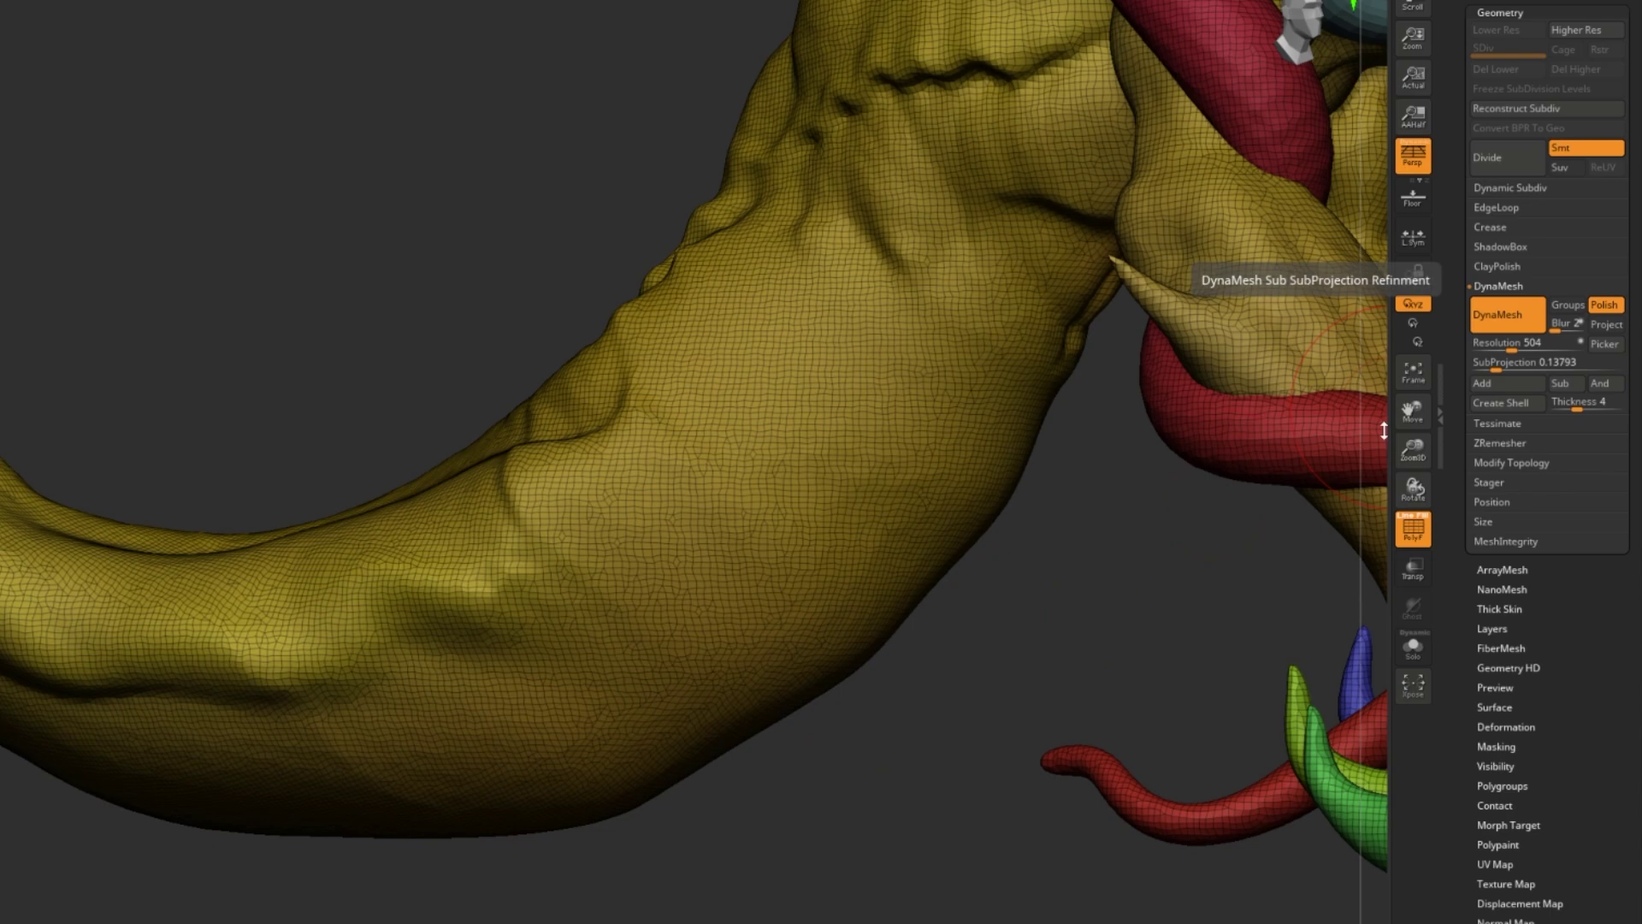
# Sculpt three parallel DamStandard strokes diagonally across the thick part of the tail, inverting the first one
pyautogui.press('b')
pyautogui.press('d')
pyautogui.press('s')
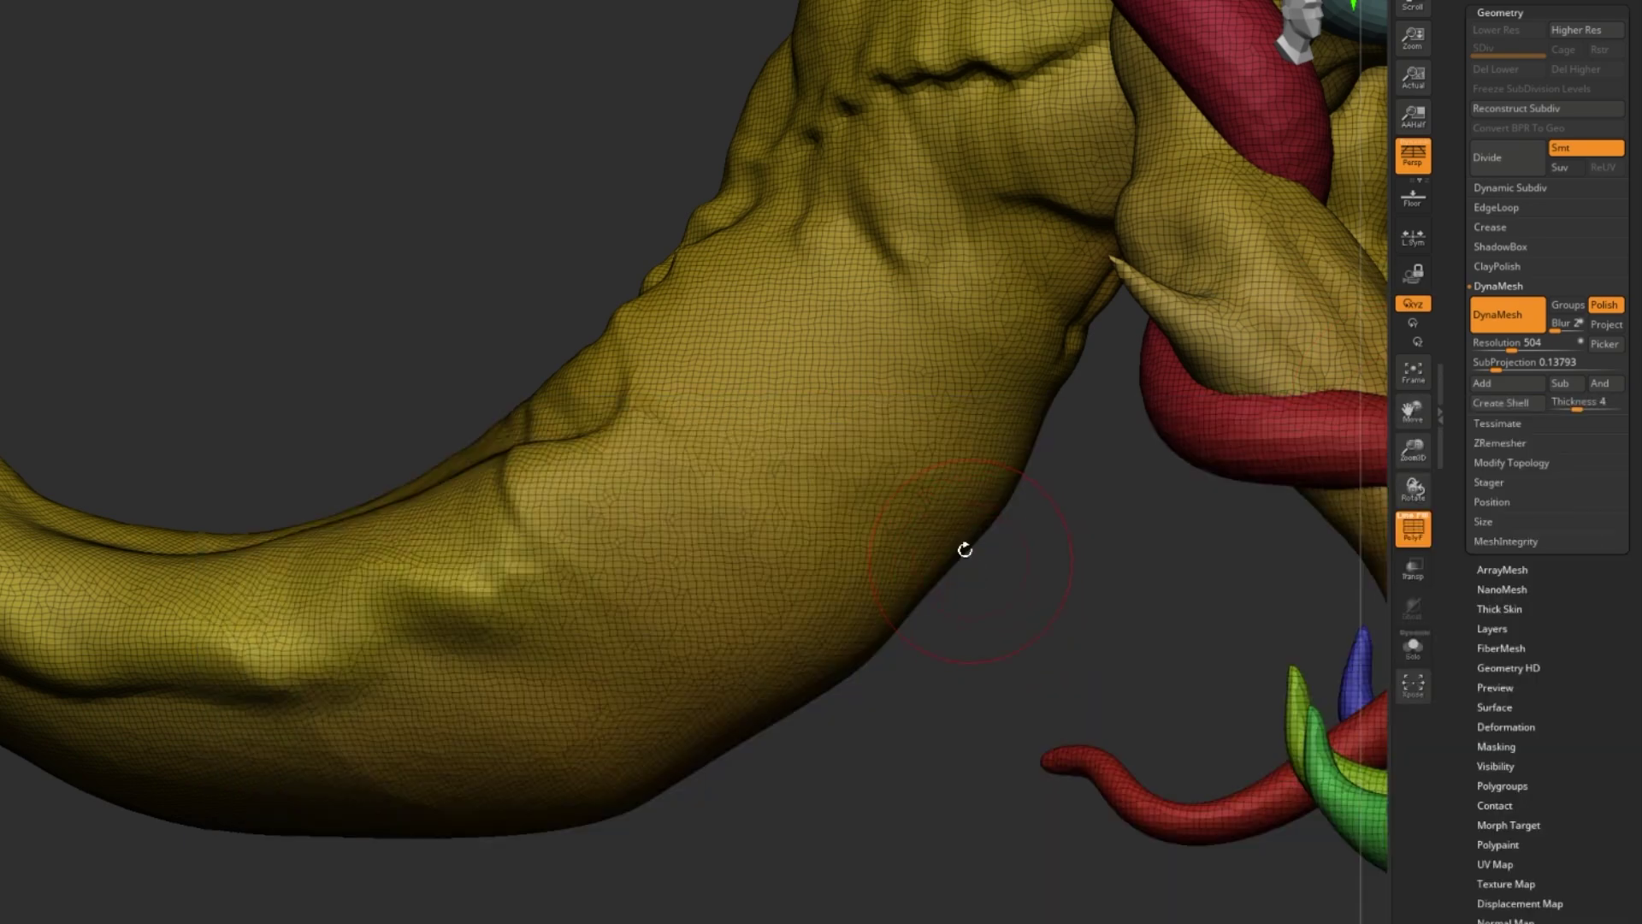
pyautogui.keyDown('alt'); pyautogui.moveTo(834, 330); pyautogui.dragTo(588, 542); pyautogui.keyUp('alt')
pyautogui.moveTo(604, 599)
pyautogui.mouseDown()
pyautogui.moveTo(700, 568)
pyautogui.moveTo(876, 406)
pyautogui.mouseUp()
pyautogui.moveTo(939, 480); pyautogui.dragTo(652, 701)
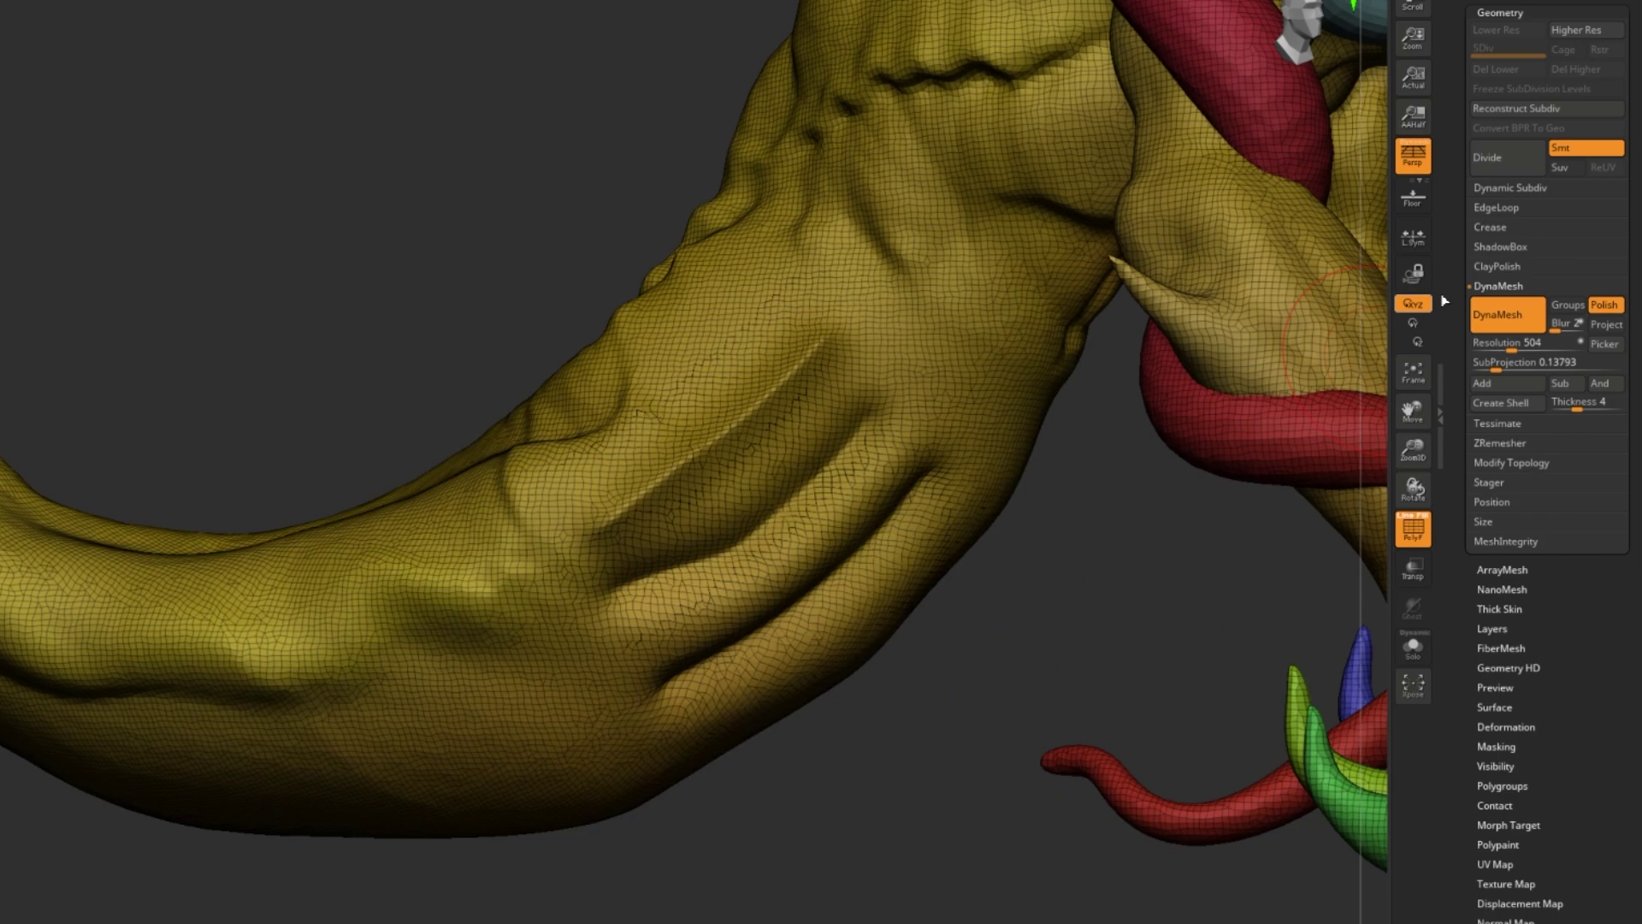
# Remesh the body with DynaMesh Polish at resolution 504 and inspect the new grooves on the tail
pyautogui.click(1596, 305)
pyautogui.keyDown('ctrl'); pyautogui.moveTo(1126, 594); pyautogui.dragTo(1276, 729); pyautogui.keyUp('ctrl')
pyautogui.moveTo(1087, 728); pyautogui.dragTo(972, 480)
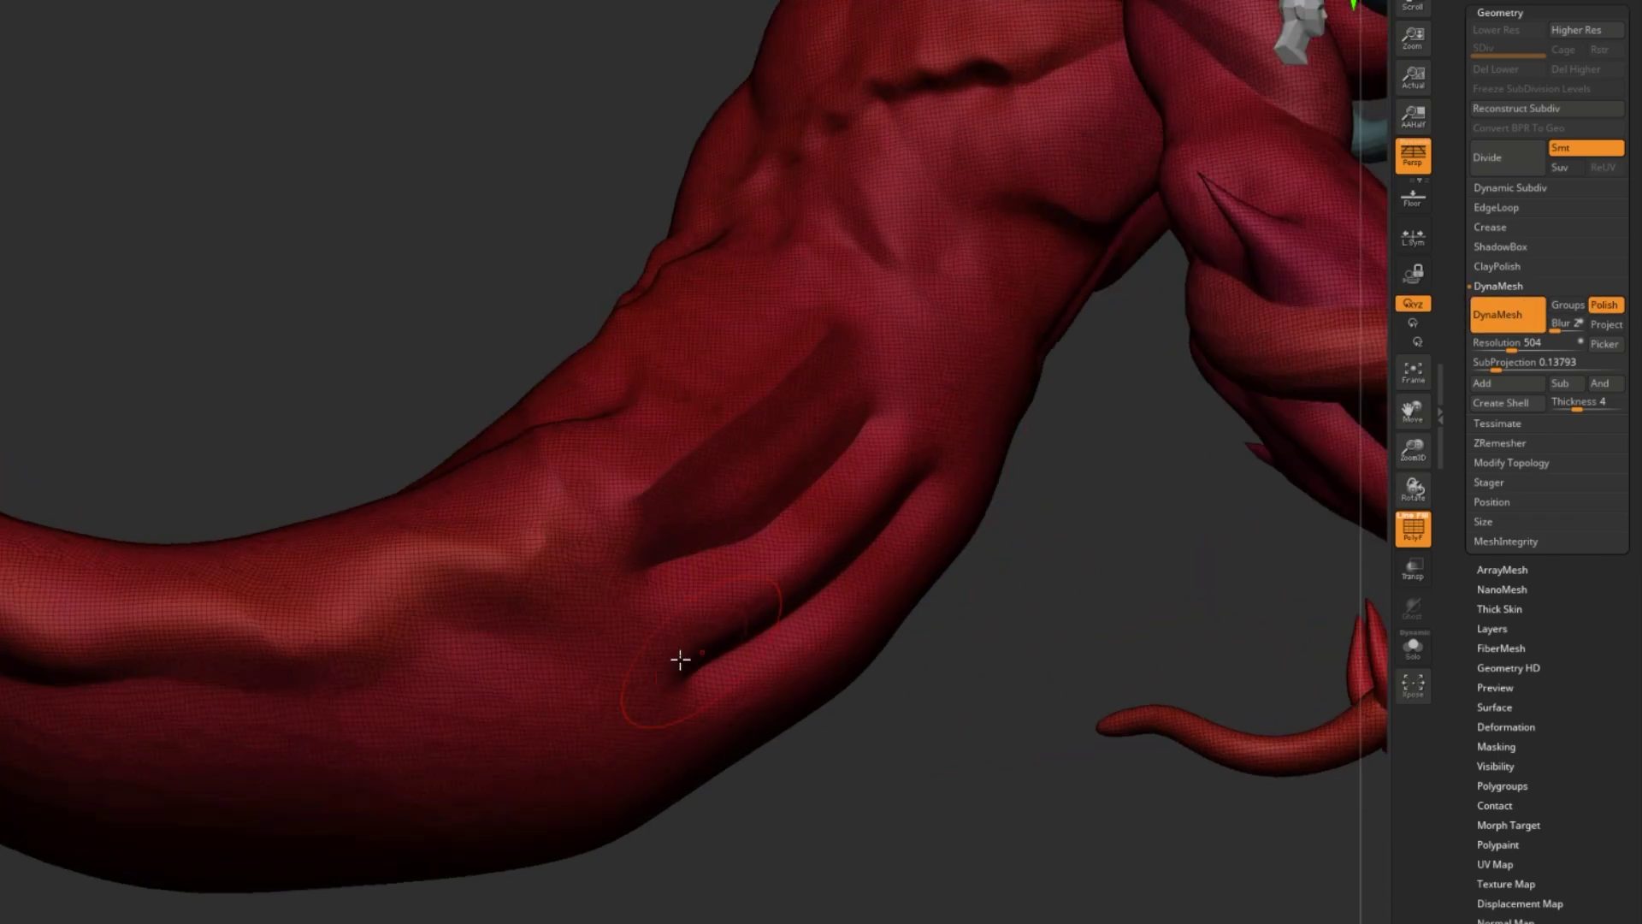
# Hide the polyframe wireframe, turn off DynaMesh Polish and examine the forearms and the tentacle wrapped around the arm
pyautogui.click(1413, 528)
pyautogui.moveTo(1095, 688); pyautogui.dragTo(1096, 719)
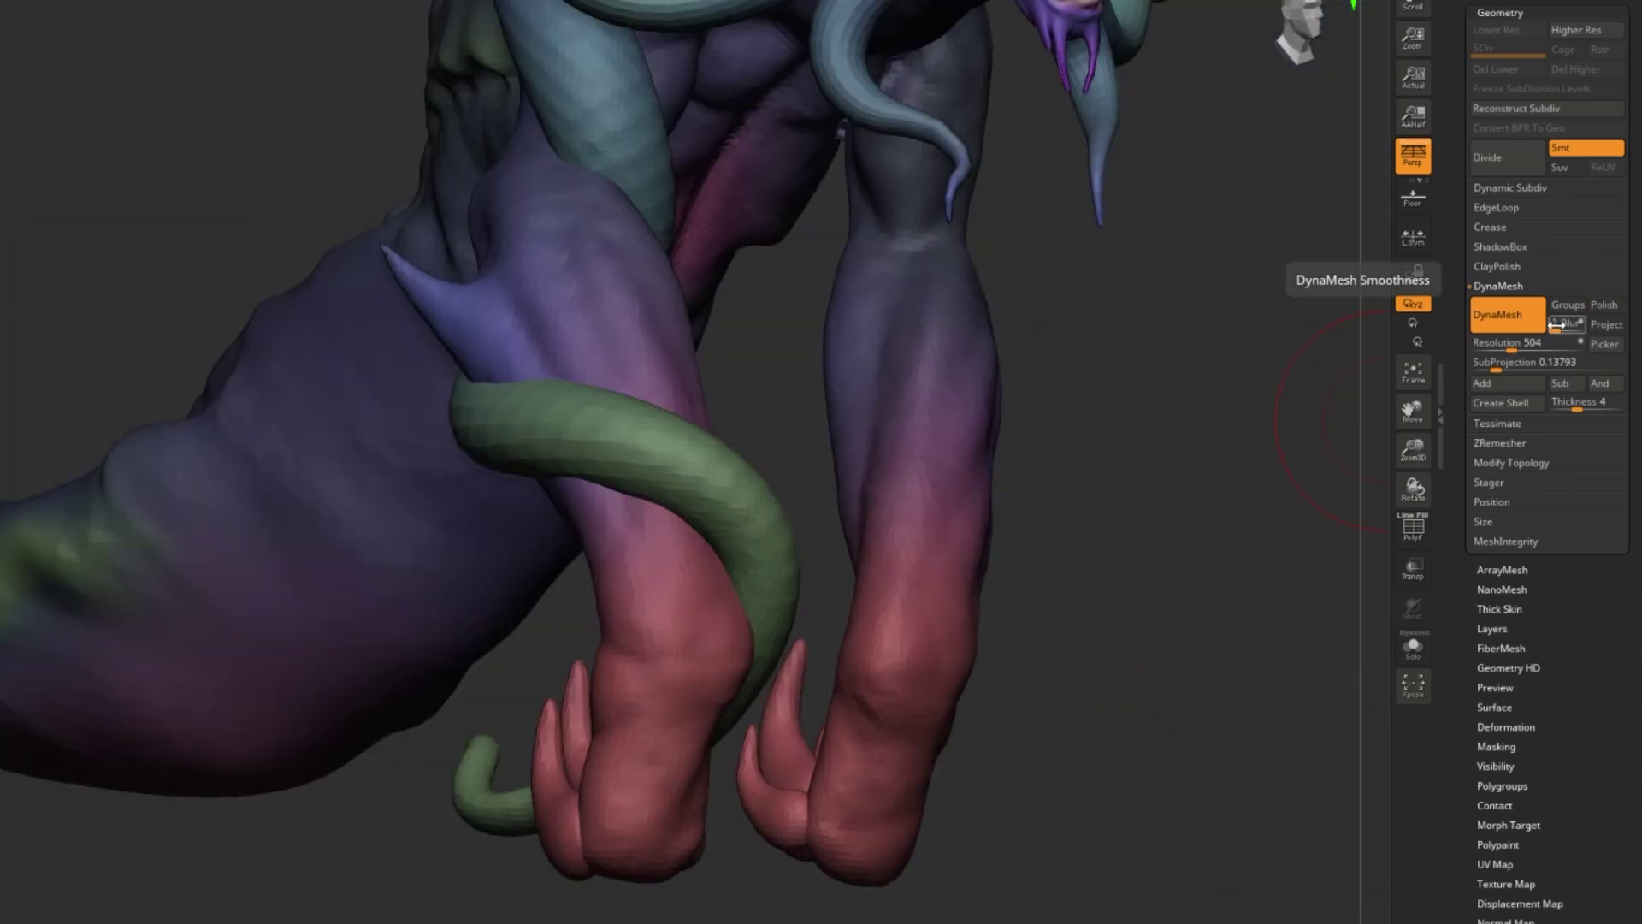
pyautogui.moveTo(1272, 387); pyautogui.dragTo(1224, 564)
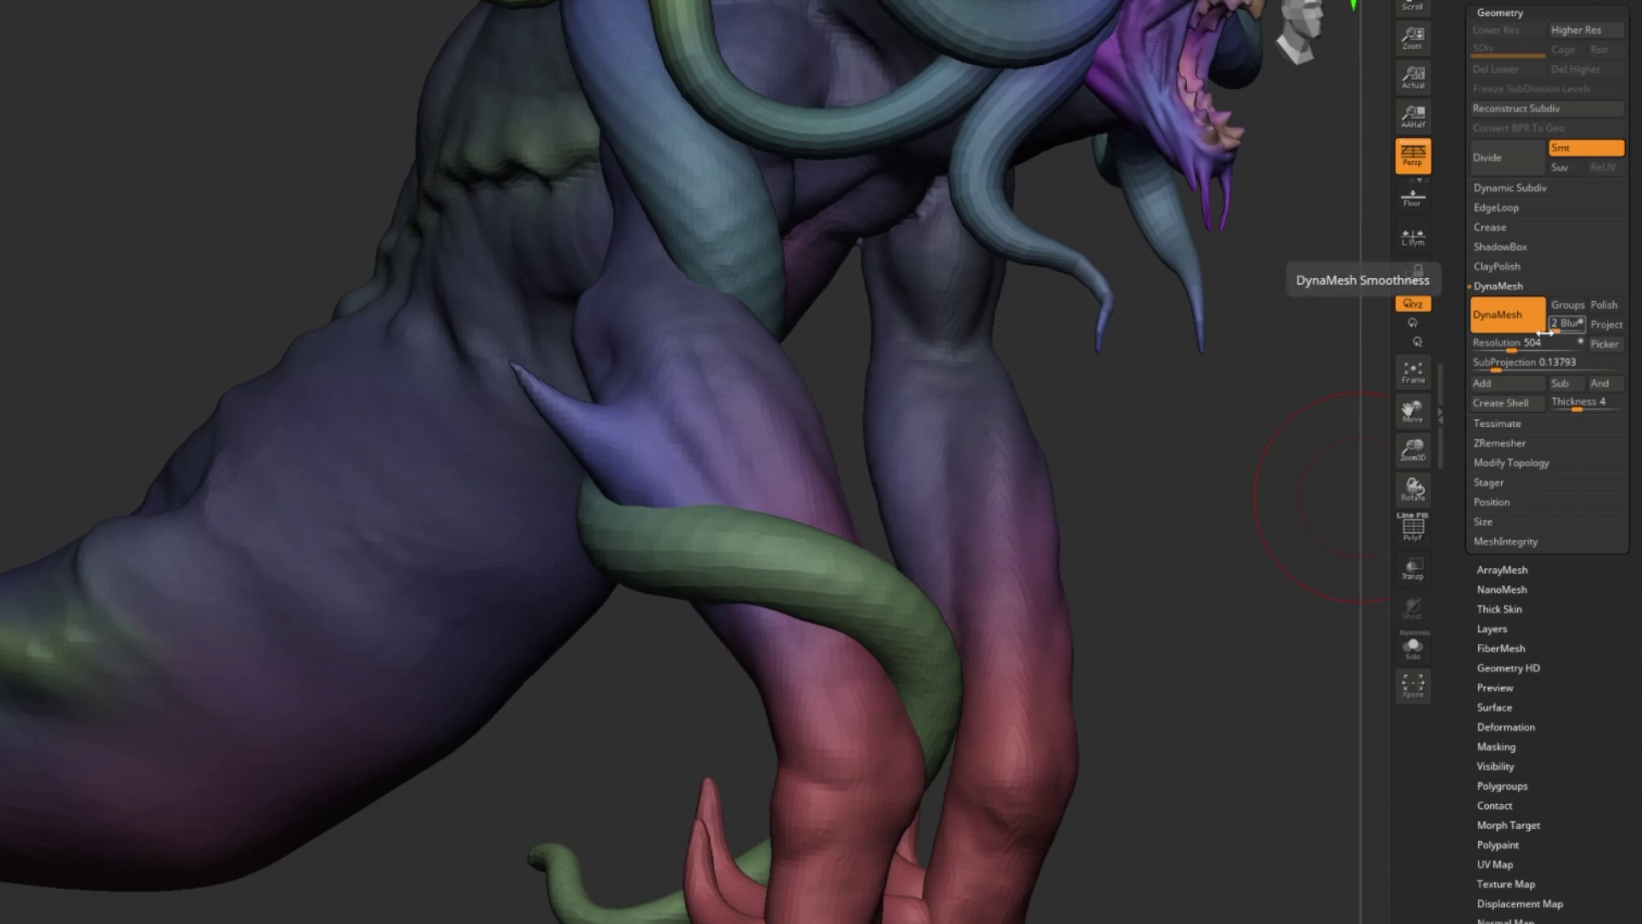
# Undo the last change and try a DynaMesh remesh of the body with Blur set to 33
pyautogui.hotkey('ctrl', 'z')
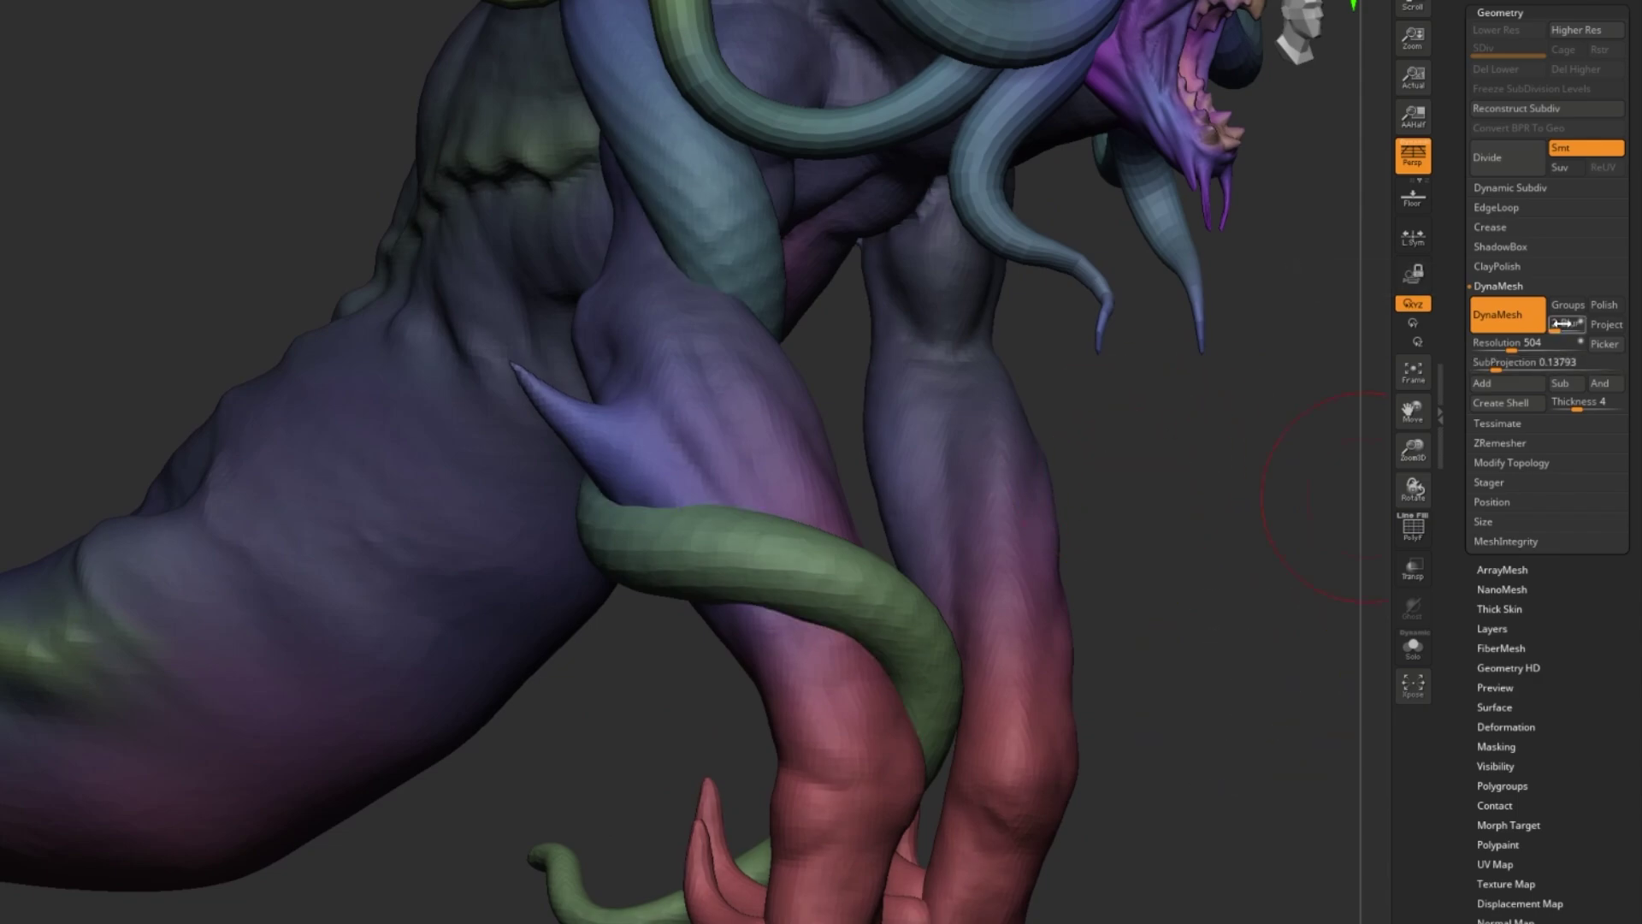
pyautogui.moveTo(1556, 328); pyautogui.dragTo(1564, 340)
pyautogui.hotkey('ctrl', 'shift', 'z')
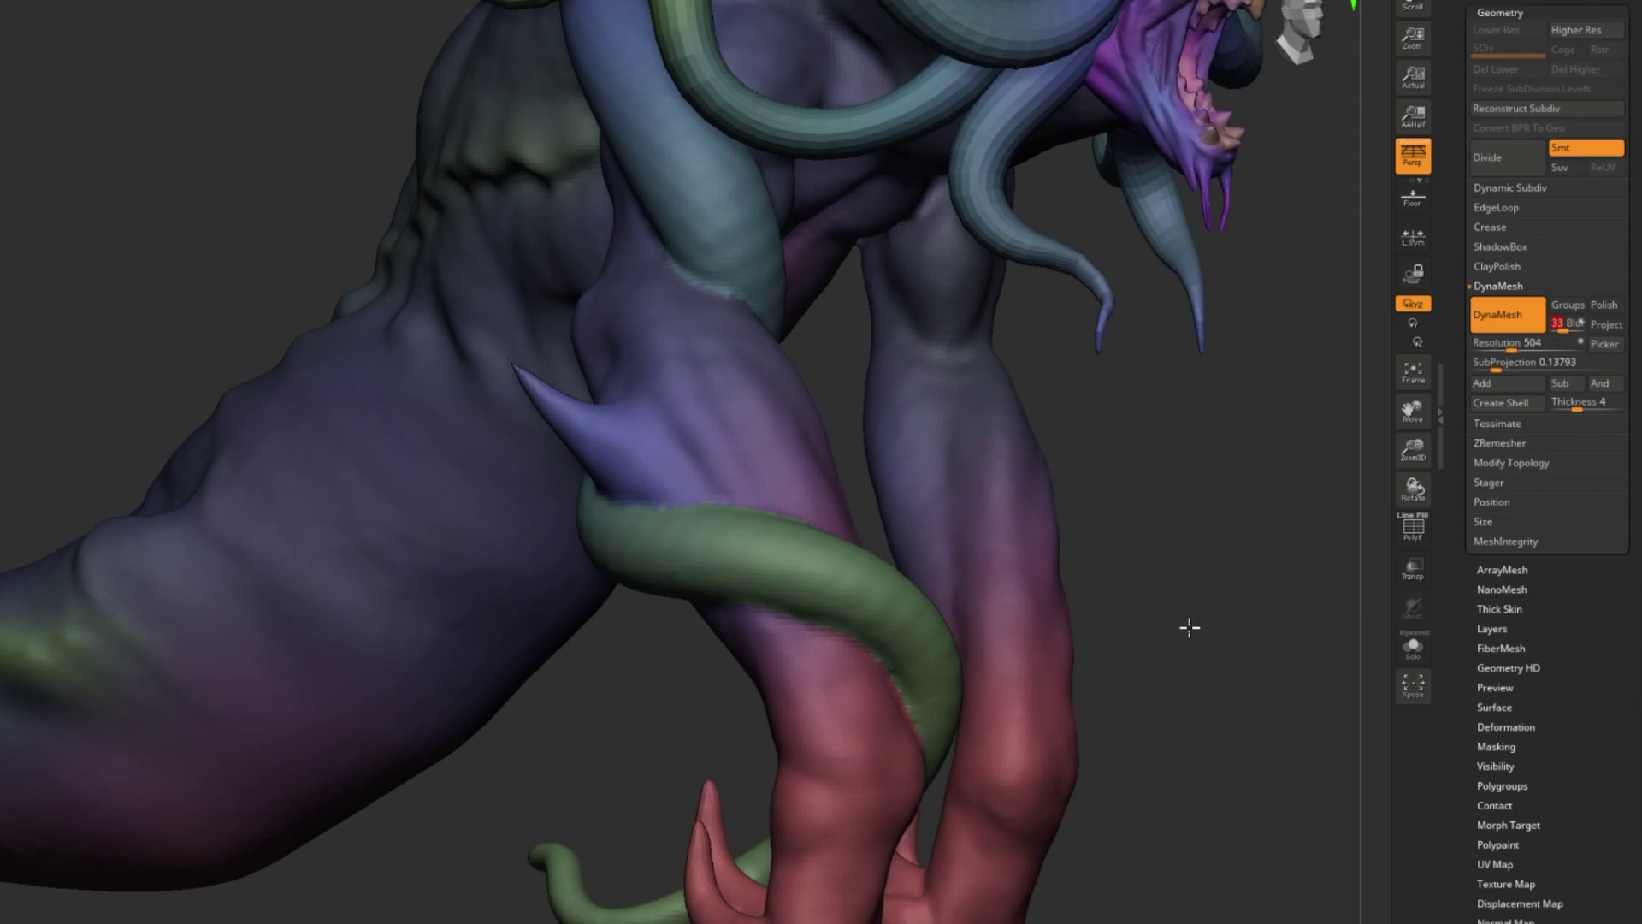
pyautogui.moveTo(1190, 627); pyautogui.dragTo(890, 645)
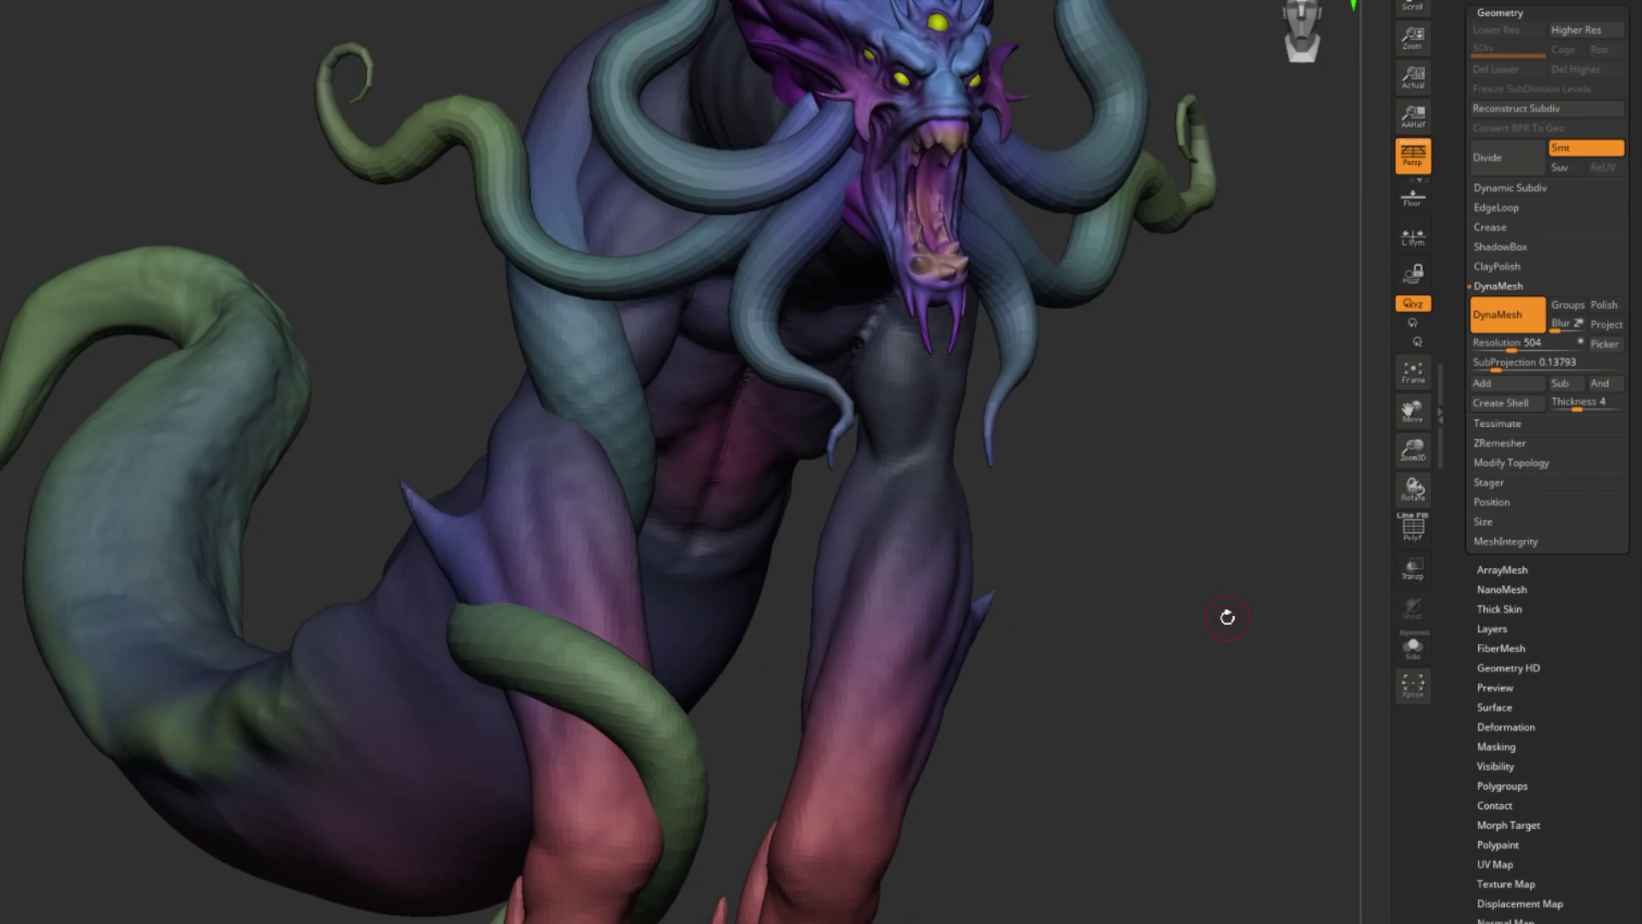
# Turn on the DynaMesh Project option, remesh the body at resolution 504 and review the whole creature
pyautogui.moveTo(1223, 619); pyautogui.dragTo(1213, 603)
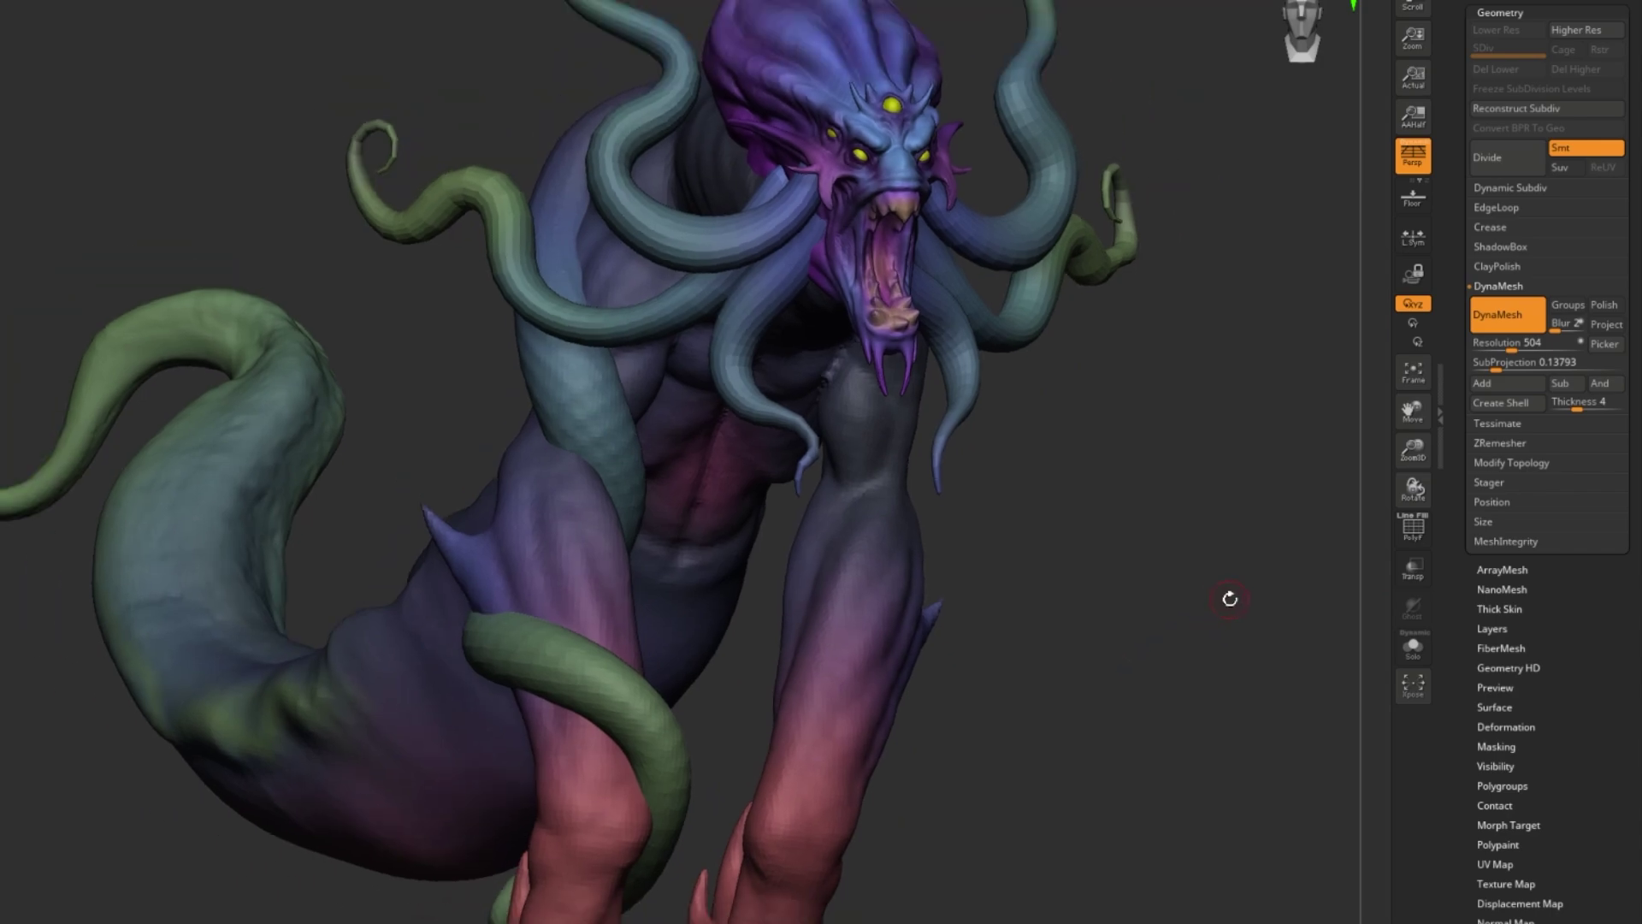
pyautogui.click(1608, 325)
pyautogui.keyDown('ctrl'); pyautogui.moveTo(1119, 539); pyautogui.dragTo(1291, 863); pyautogui.keyUp('ctrl')
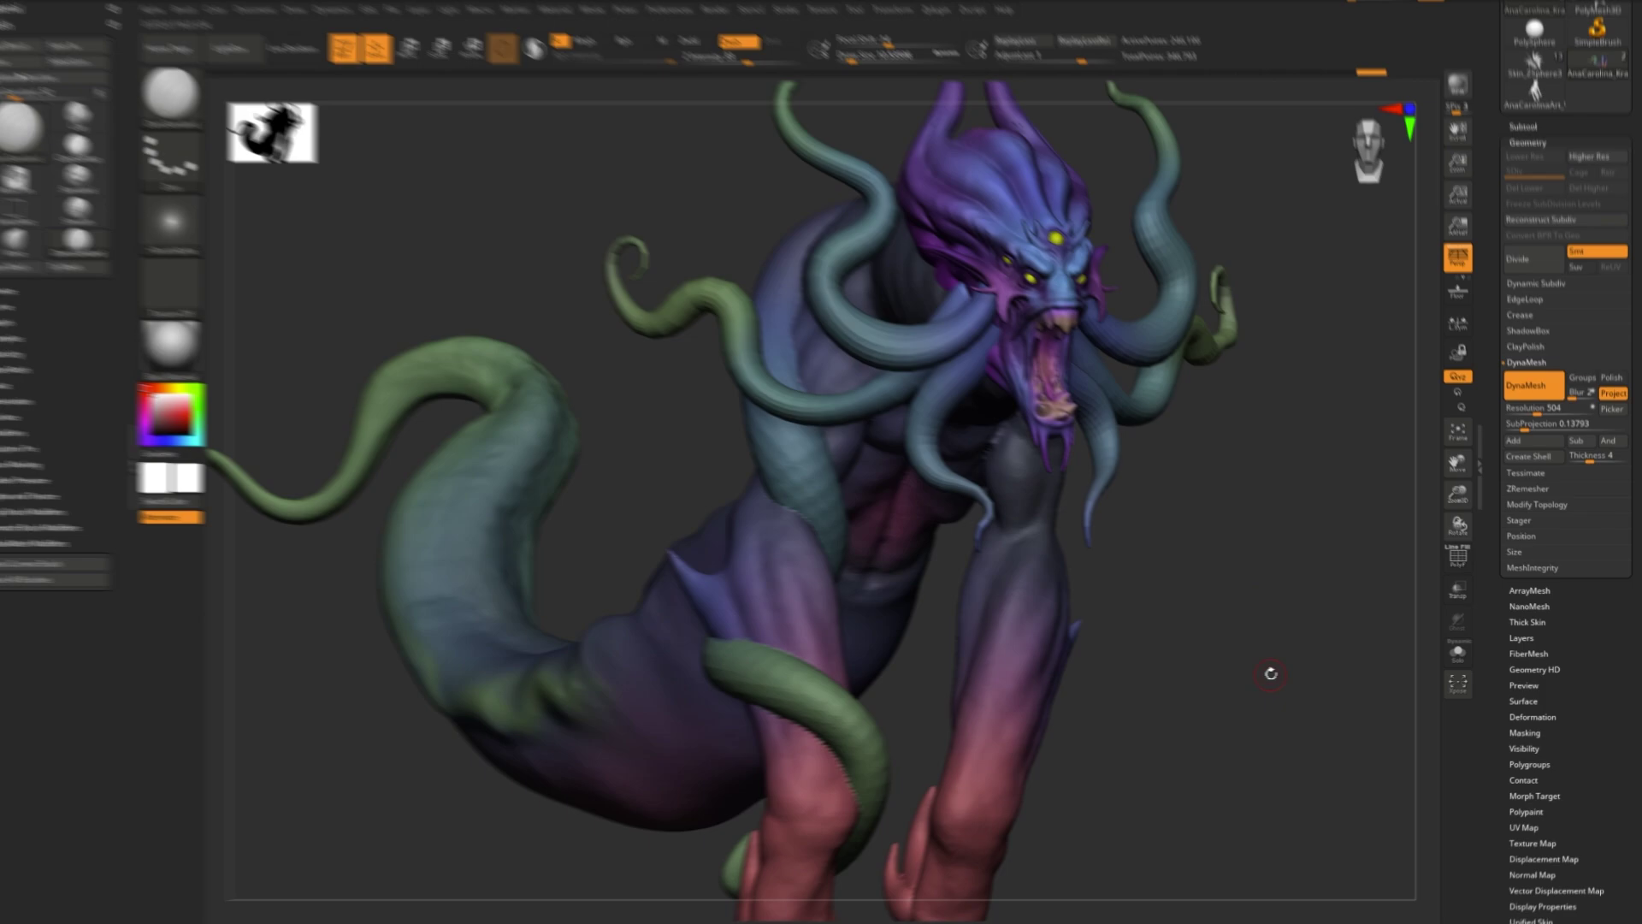
pyautogui.press('space')
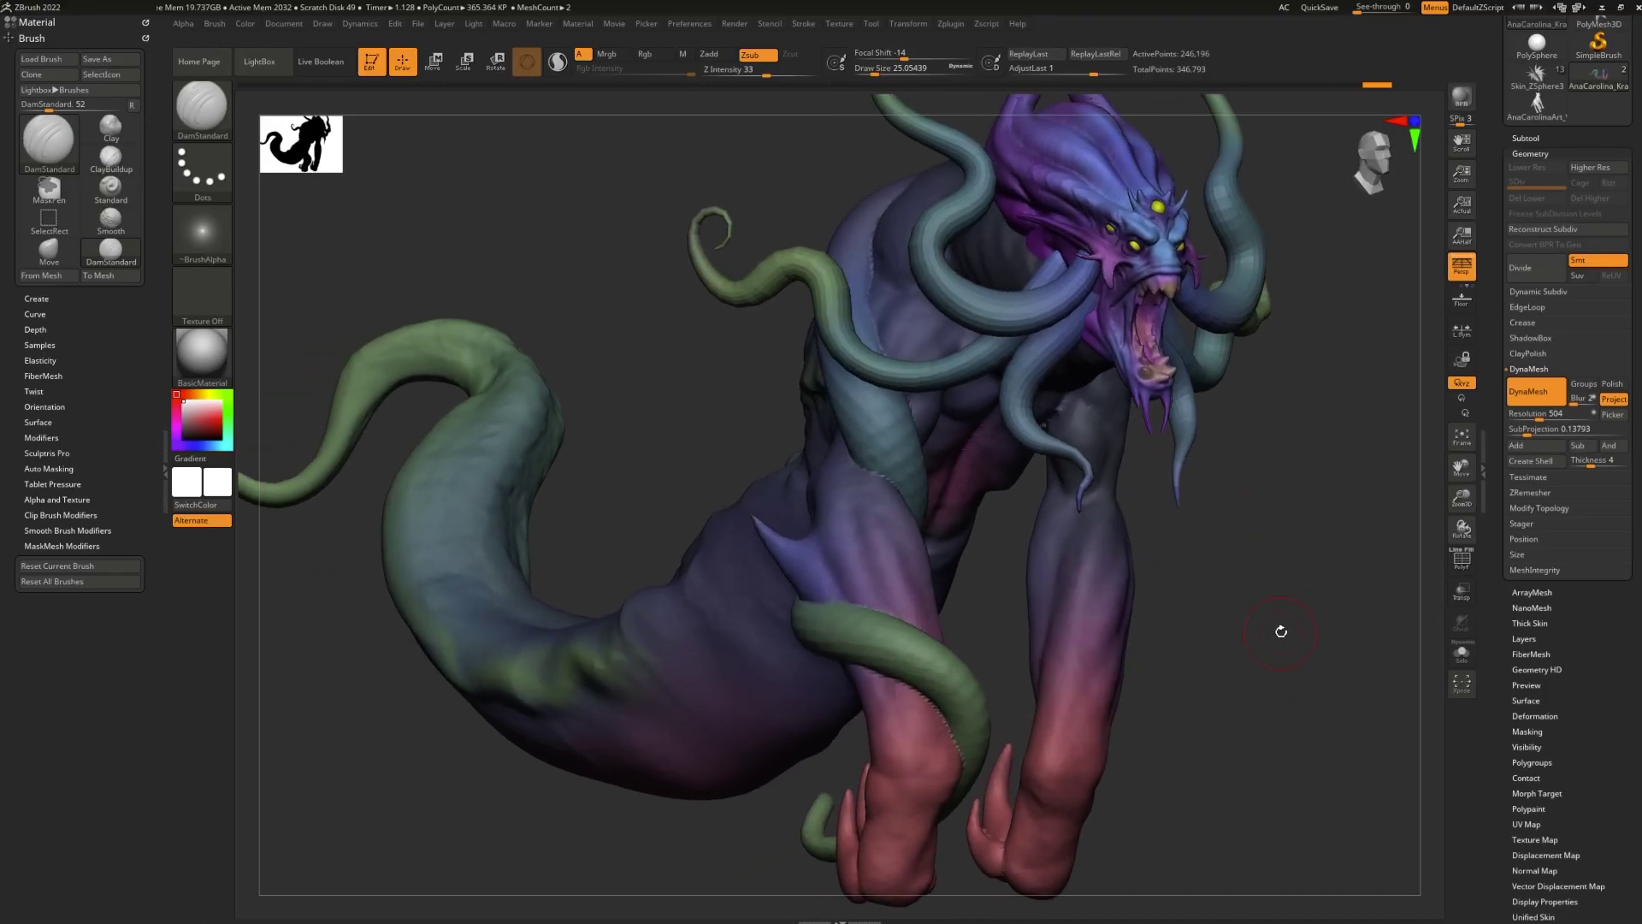